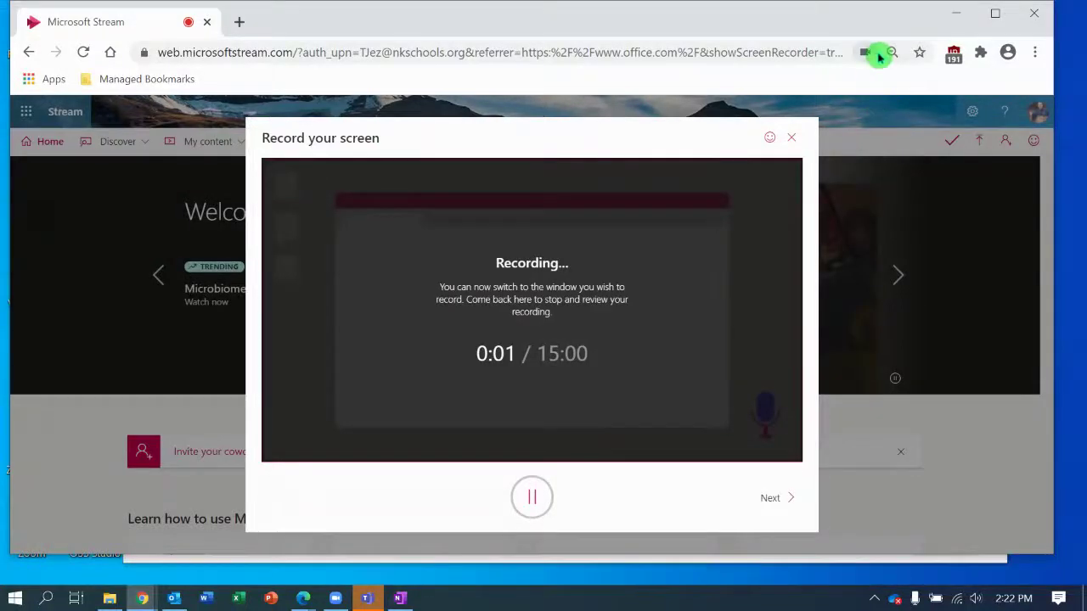
Step: Launch the Understanding Slide Masters Learn exercise from the Jasperactive learning path
{"action": "left_click", "coordinate": [955, 13]}
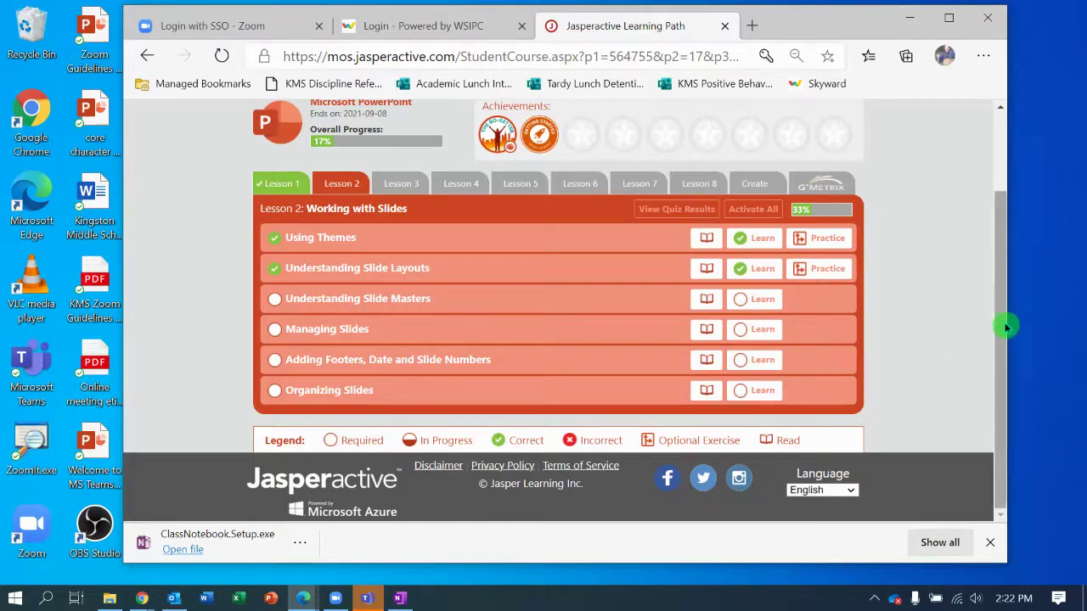
{"action": "mouse_move", "coordinate": [1006, 327]}
{"action": "left_mouse_down"}
{"action": "mouse_move", "coordinate": [1007, 298]}
{"action": "mouse_move", "coordinate": [1015, 331]}
{"action": "left_mouse_up"}
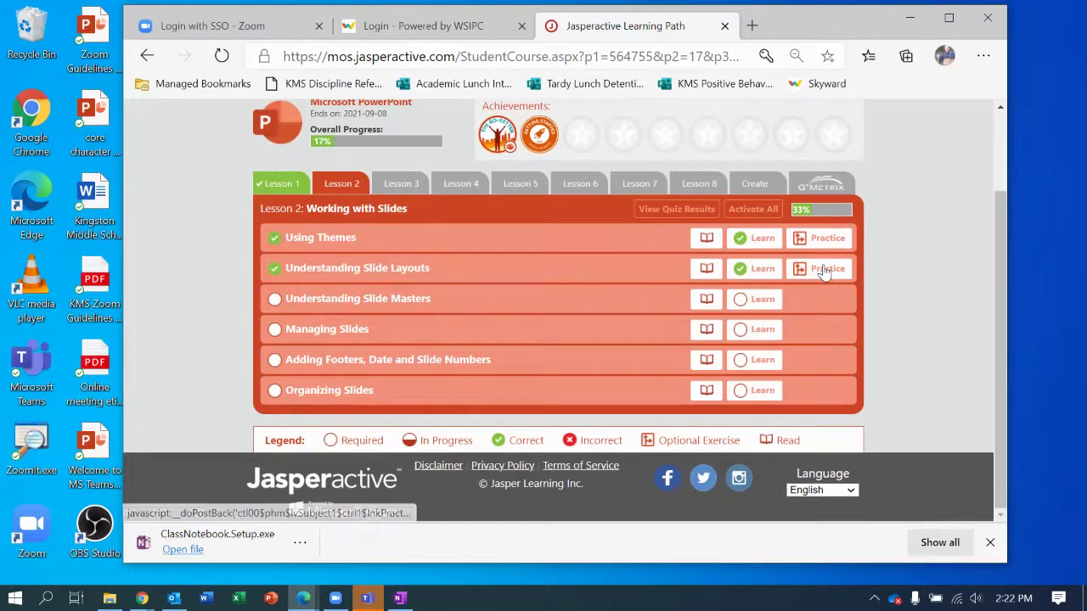
{"action": "left_click", "coordinate": [749, 305]}
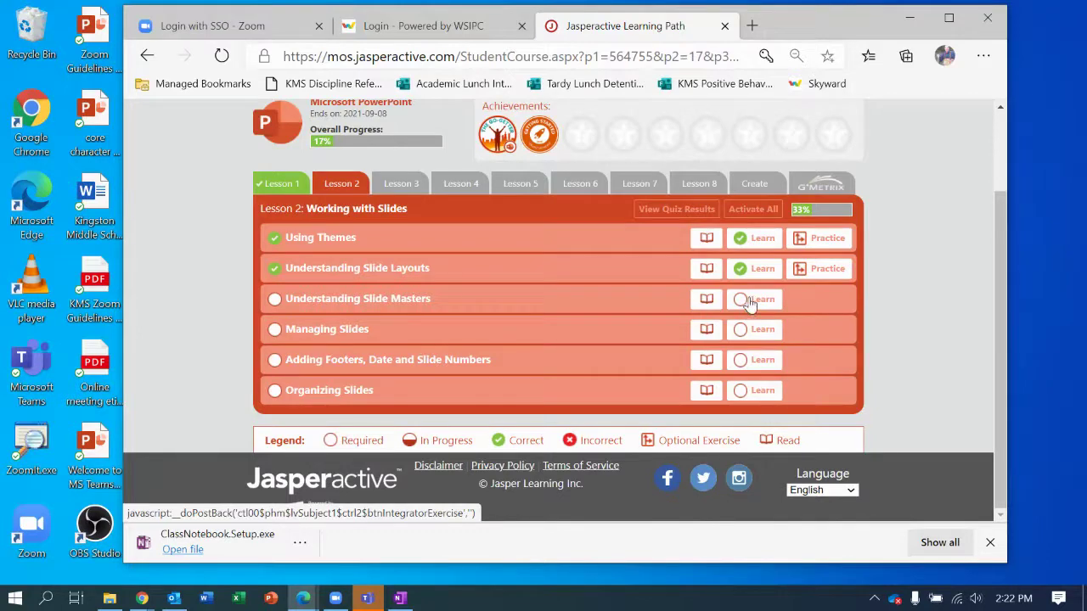
{"action": "left_click", "coordinate": [749, 302]}
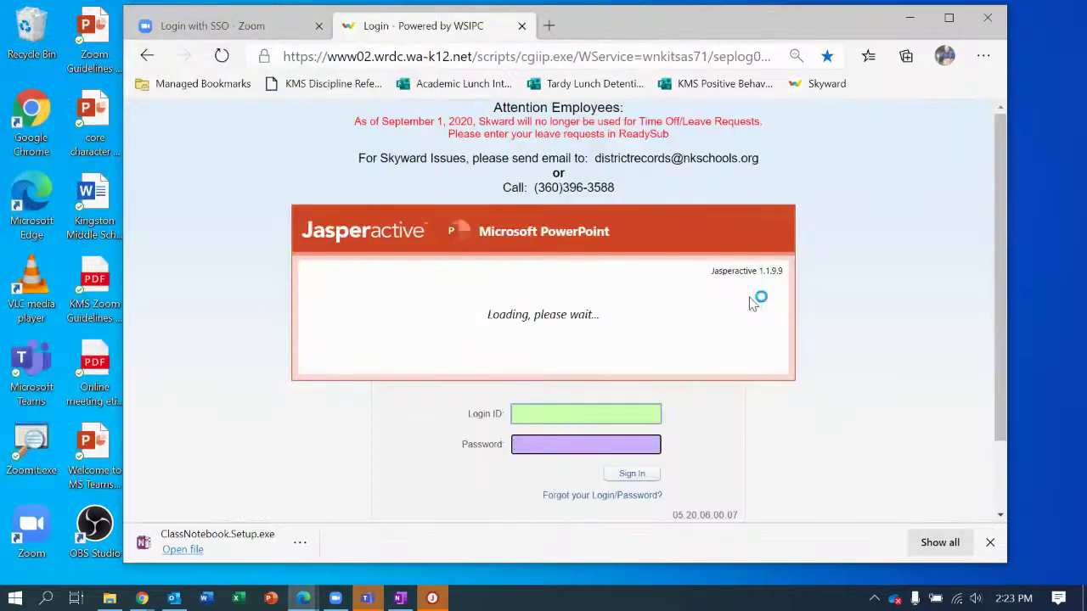
Step: Enlarge the PowerPoint window and switch TEC Annual Review.pptx into Slide Master view
{"action": "left_click", "coordinate": [911, 19]}
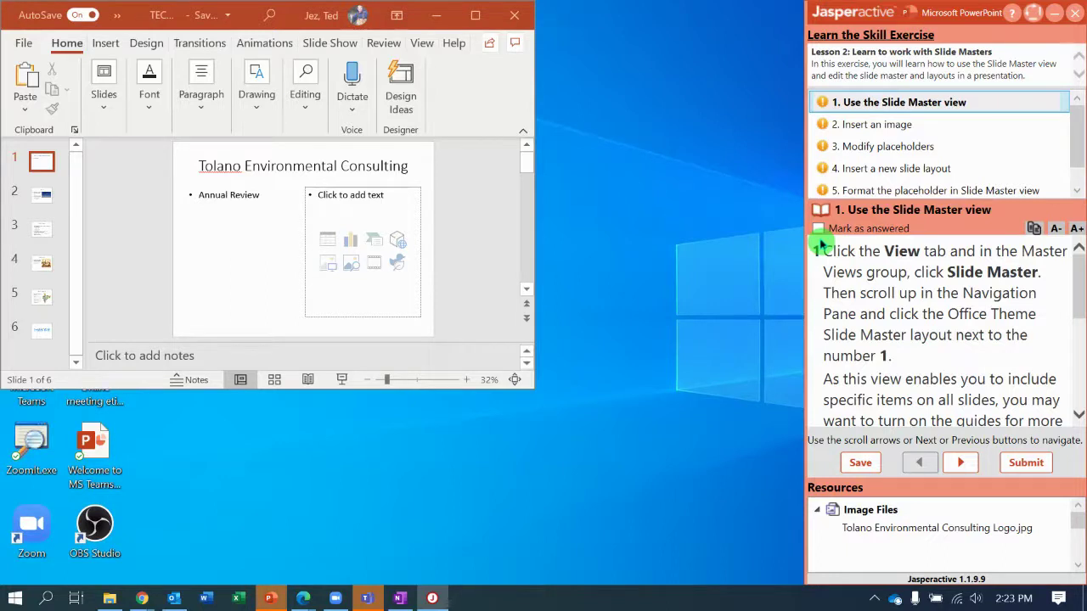
{"action": "left_click_drag", "start_coordinate": [532, 384], "coordinate": [793, 572]}
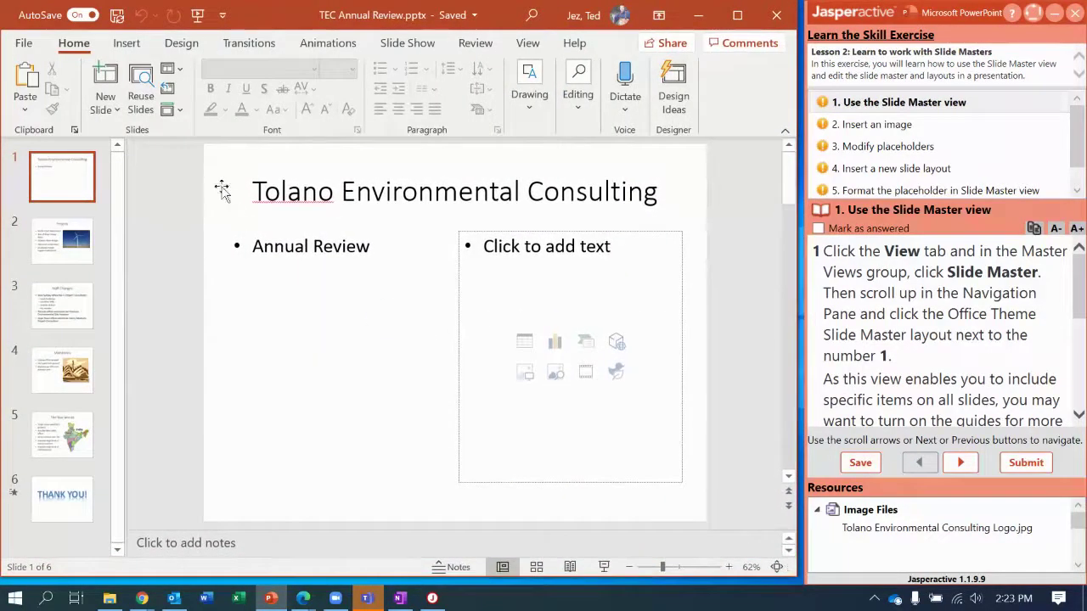
{"action": "left_click", "coordinate": [218, 115]}
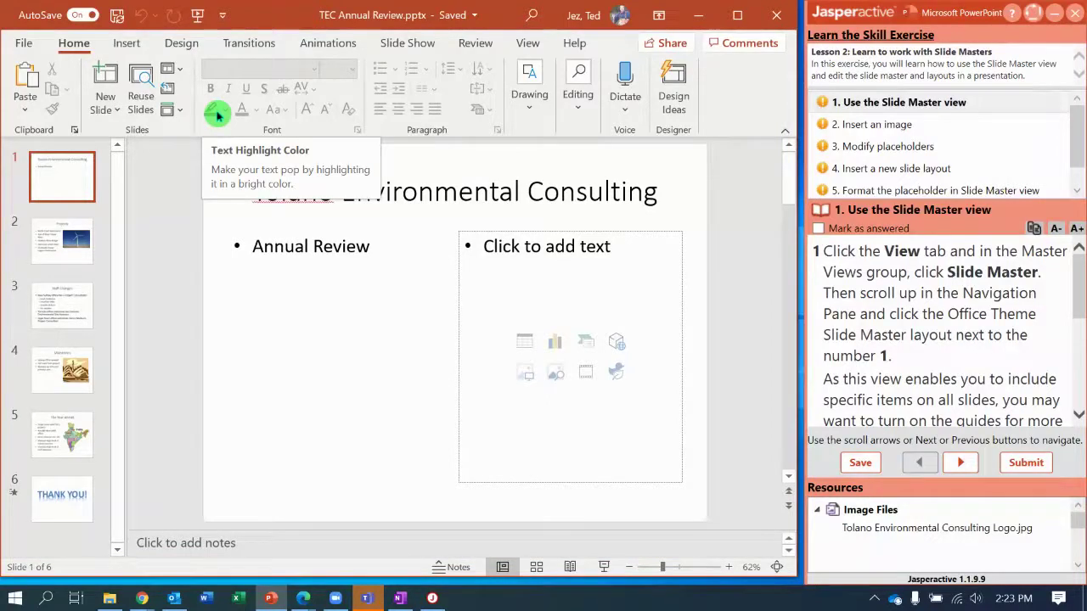
{"action": "left_click", "coordinate": [528, 44]}
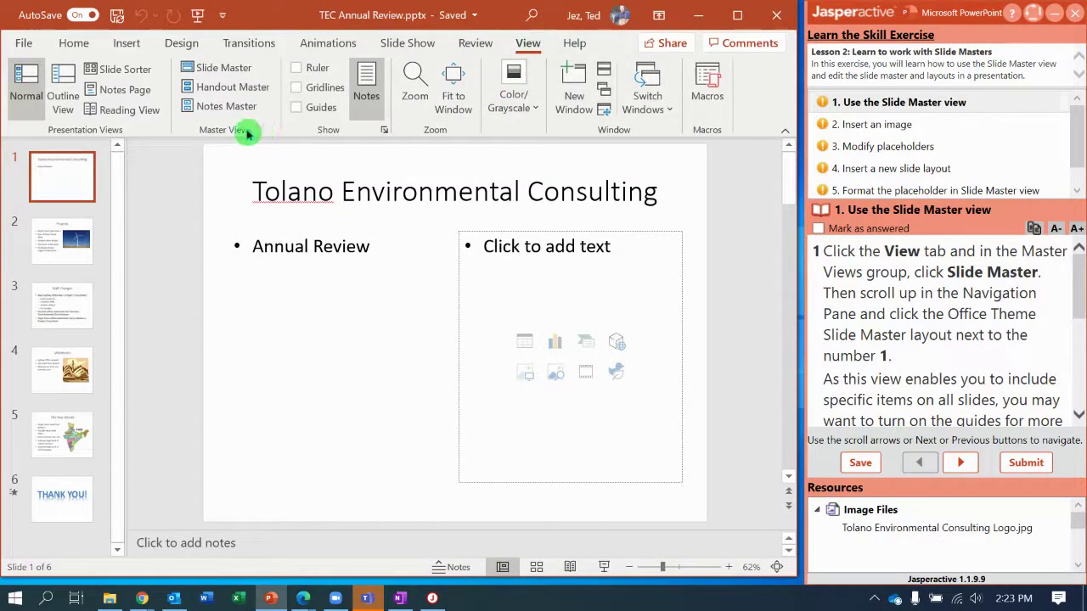
{"action": "left_click", "coordinate": [228, 68]}
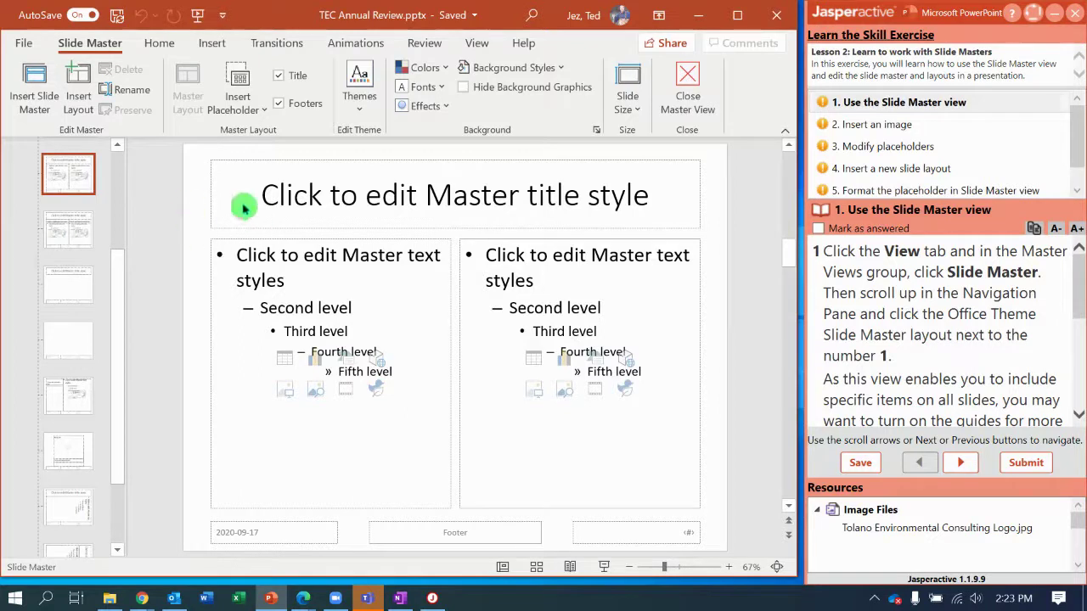
{"action": "left_click", "coordinate": [202, 287]}
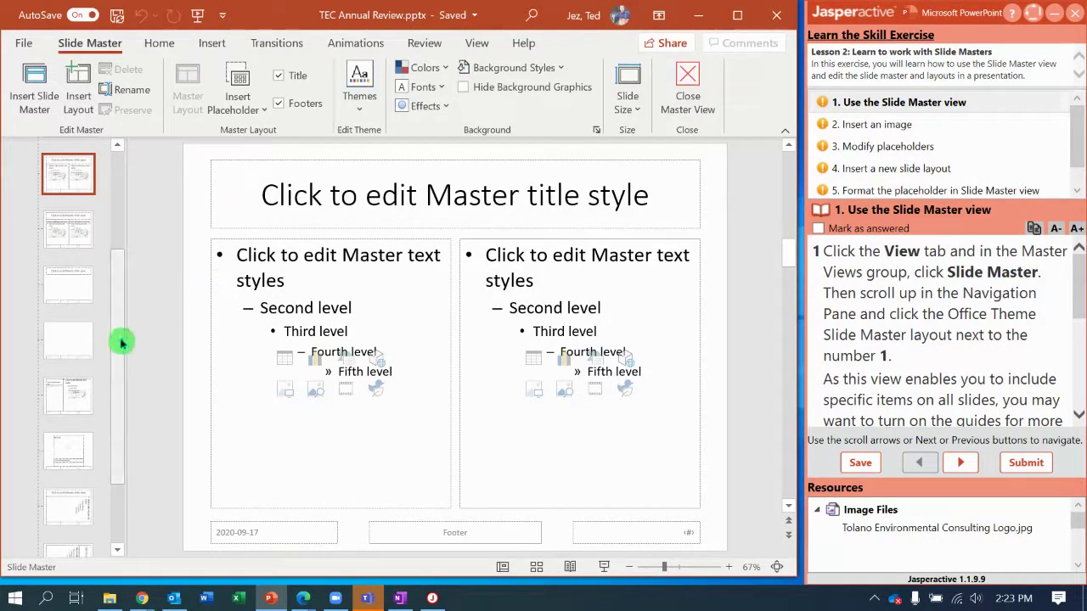
Step: Scroll the thumbnail pane to the top and select the Office Theme Slide Master, thumbnail 1
{"action": "left_click_drag", "start_coordinate": [116, 351], "coordinate": [127, 284]}
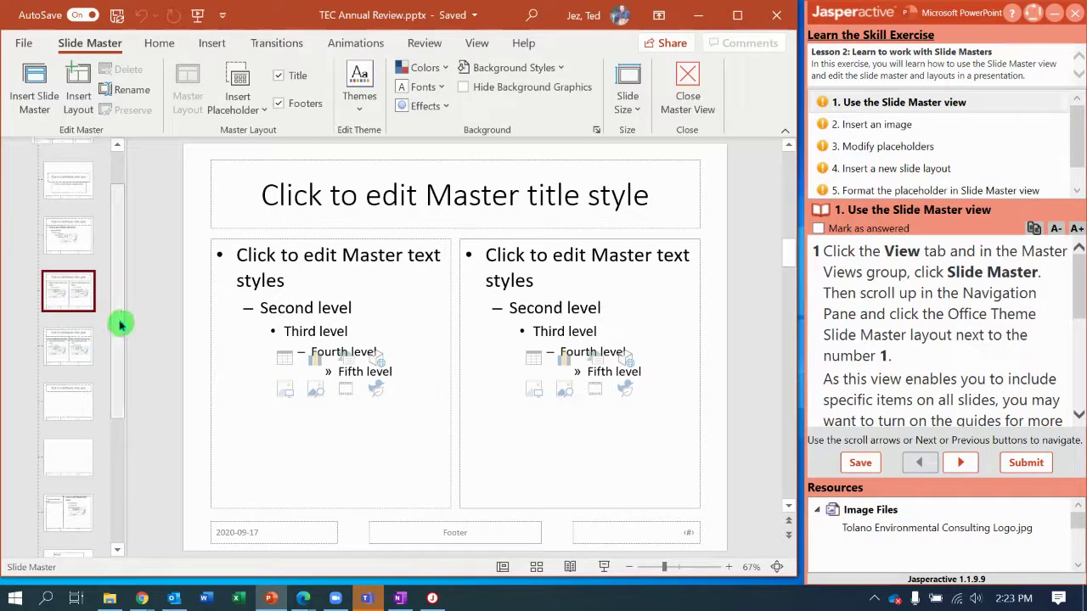
{"action": "left_click_drag", "start_coordinate": [119, 323], "coordinate": [131, 244]}
{"action": "left_click", "coordinate": [66, 195]}
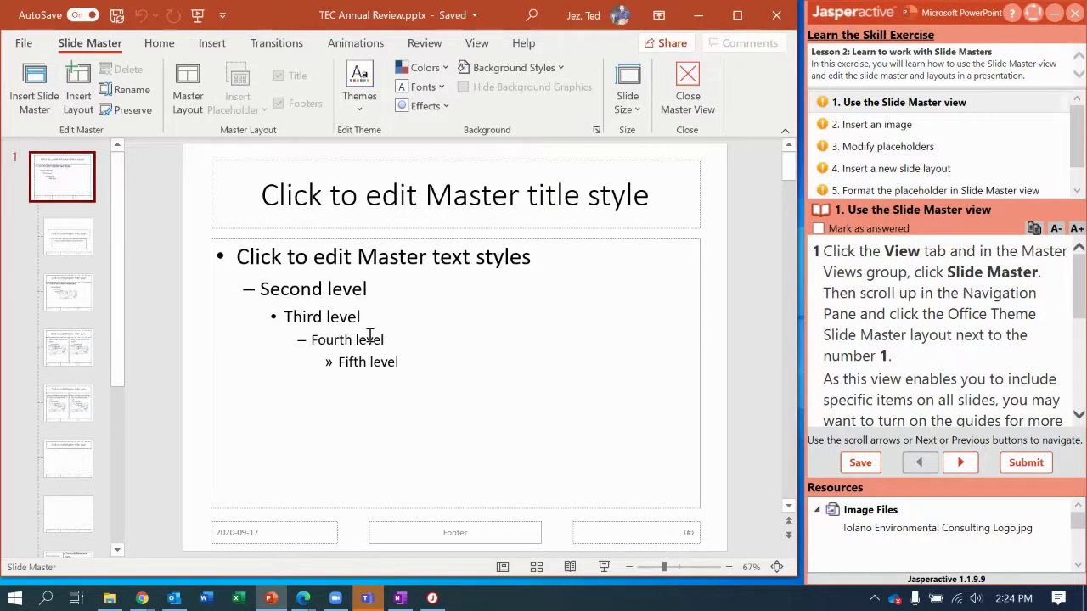
{"action": "left_click", "coordinate": [82, 173]}
{"action": "left_click_drag", "start_coordinate": [1083, 285], "coordinate": [1076, 344]}
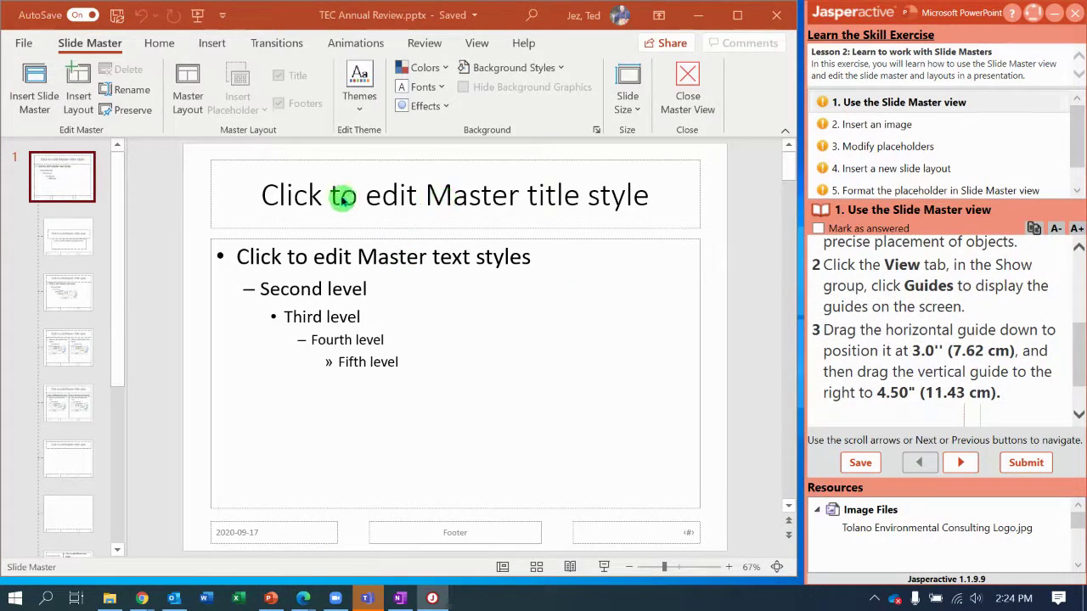
Step: Turn on Ruler and Guides in the View ribbon's Show group, leaving the guides centred
{"action": "left_click", "coordinate": [478, 46]}
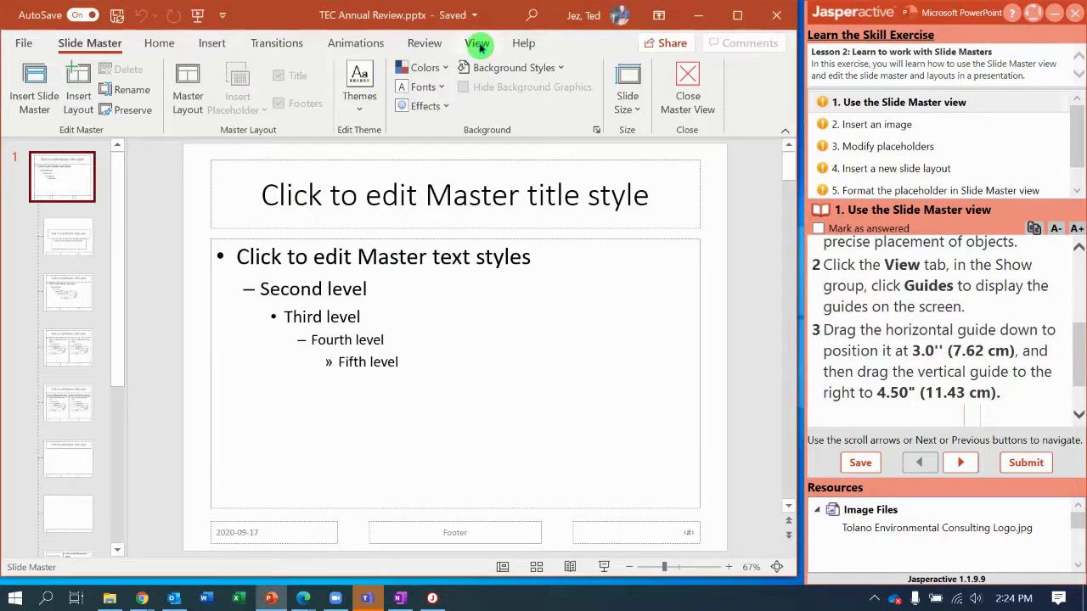
{"action": "left_click", "coordinate": [478, 46]}
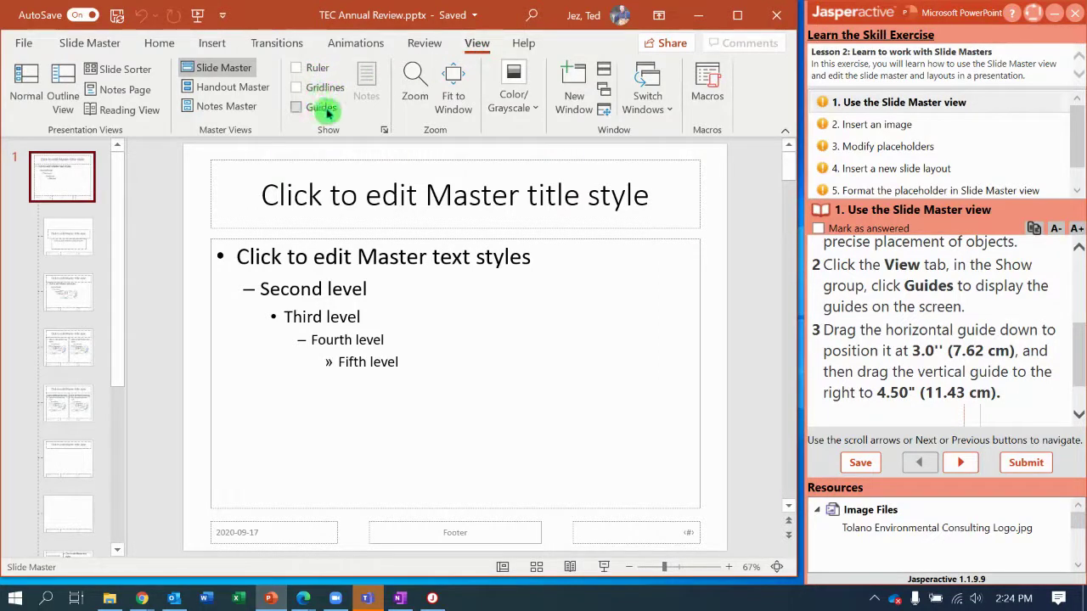
{"action": "left_click", "coordinate": [297, 68]}
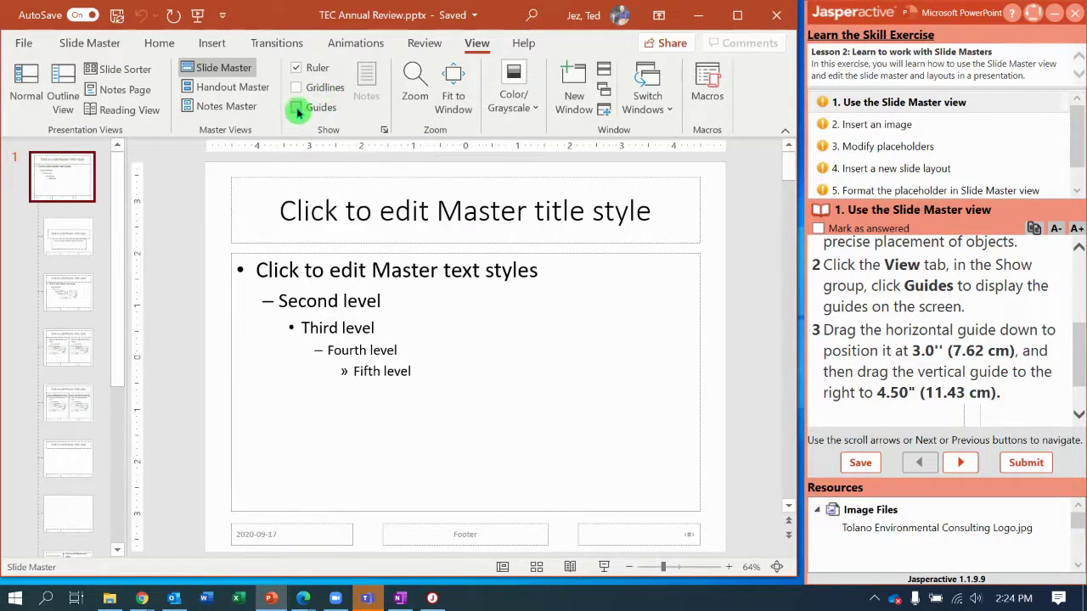
{"action": "left_click", "coordinate": [297, 108]}
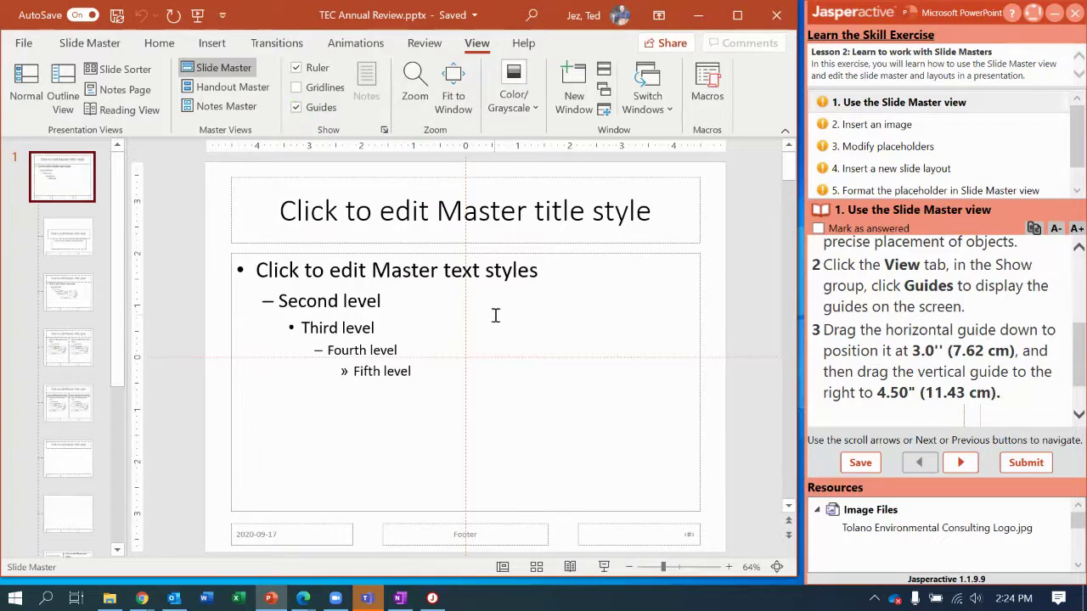
{"action": "left_click", "coordinate": [573, 349]}
{"action": "left_click", "coordinate": [77, 170]}
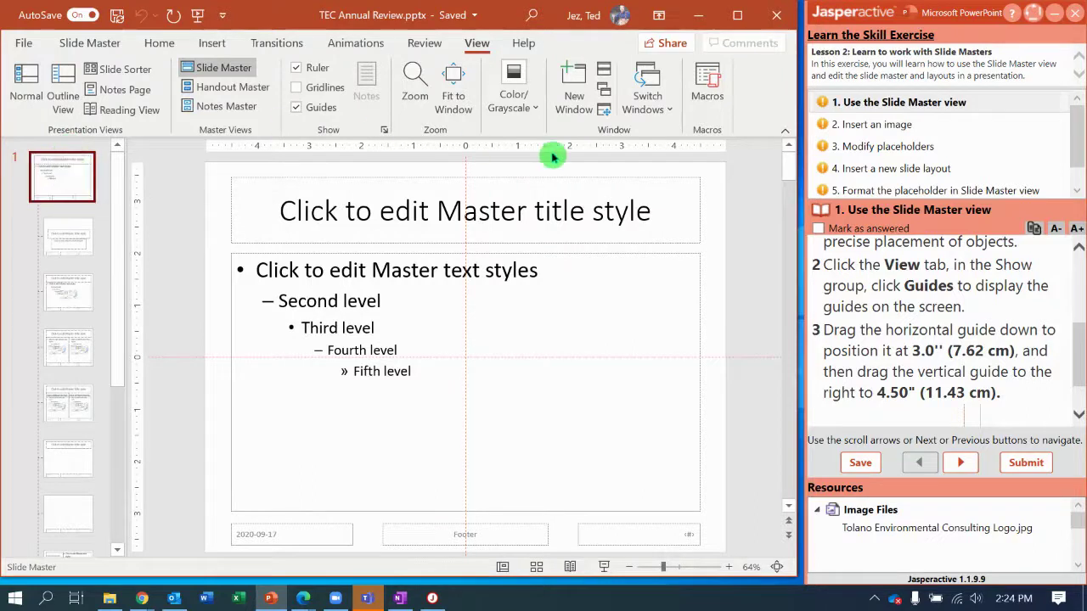
{"action": "left_click", "coordinate": [759, 350]}
{"action": "left_click", "coordinate": [759, 360]}
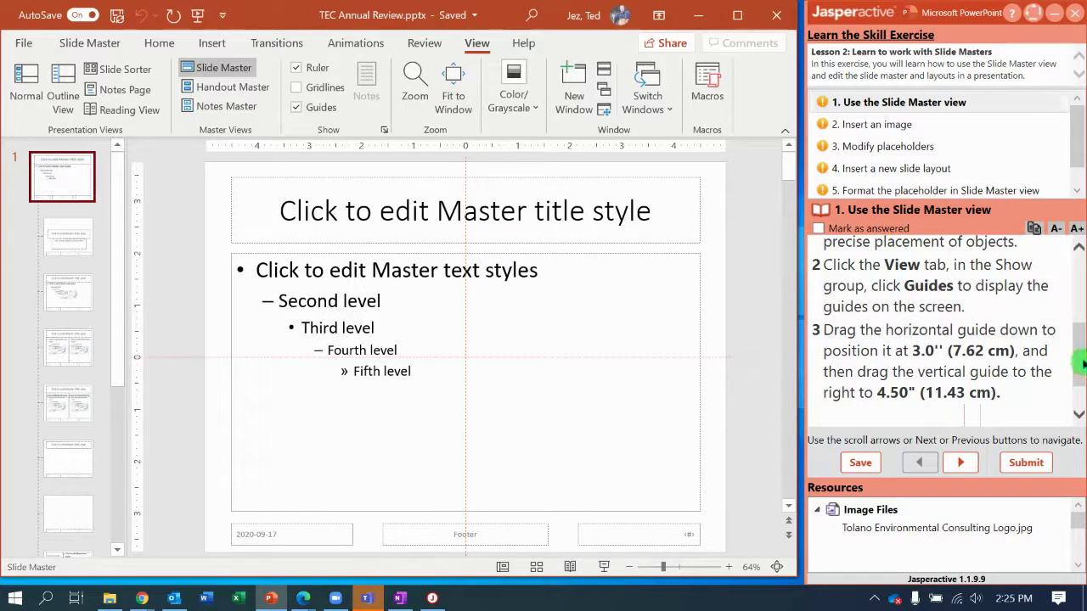
Step: Move the horizontal guide down to 3.0" and the vertical guide right to 4.50"
{"action": "left_click_drag", "start_coordinate": [1078, 364], "coordinate": [1081, 387]}
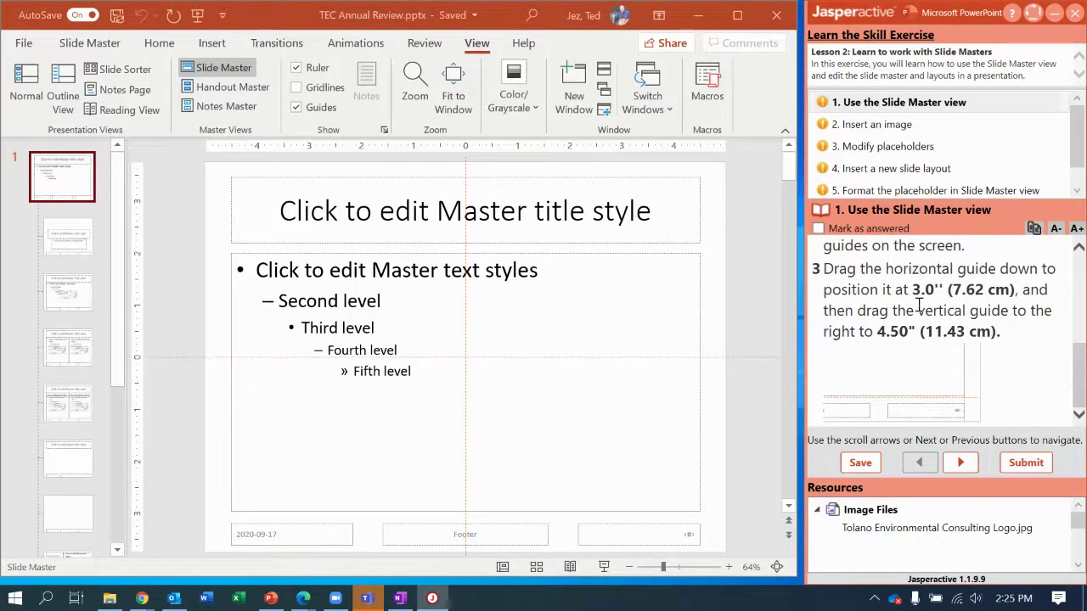
{"action": "left_click", "coordinate": [742, 361]}
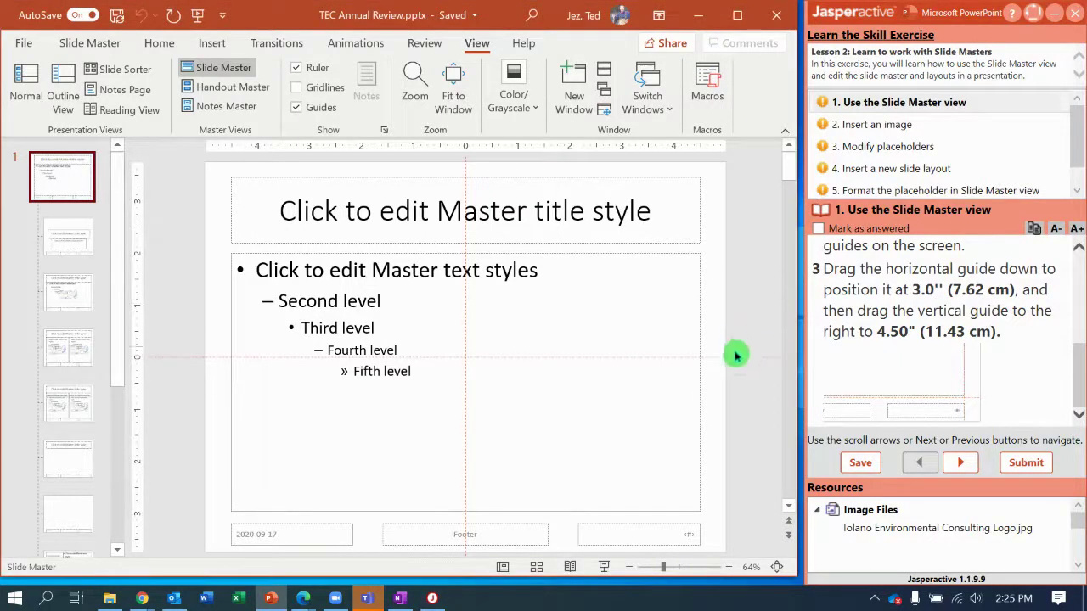
{"action": "left_click", "coordinate": [733, 357]}
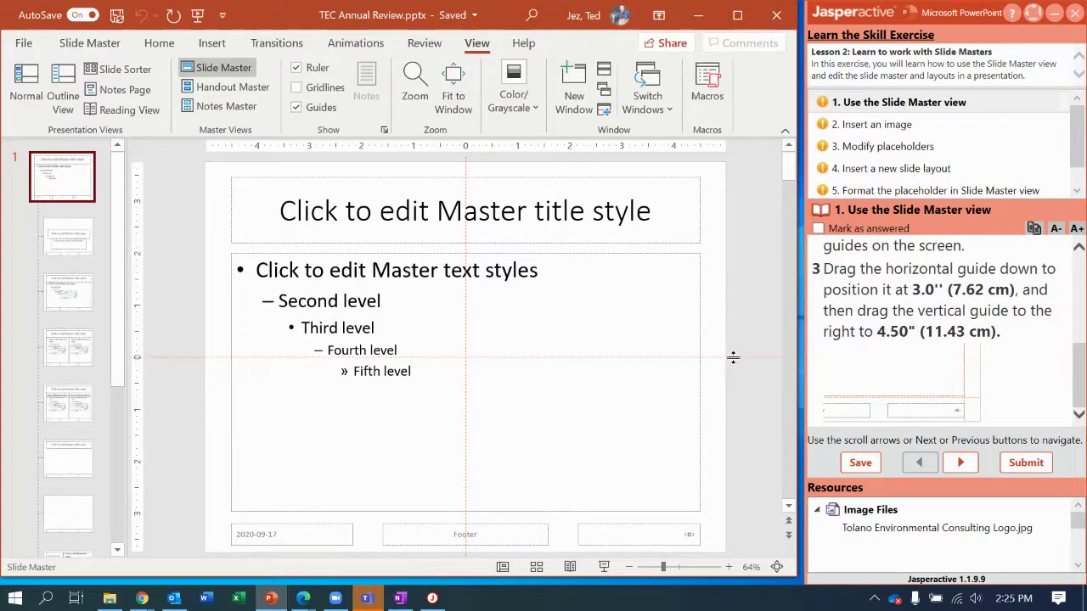
{"action": "left_click_drag", "start_coordinate": [733, 357], "coordinate": [718, 516]}
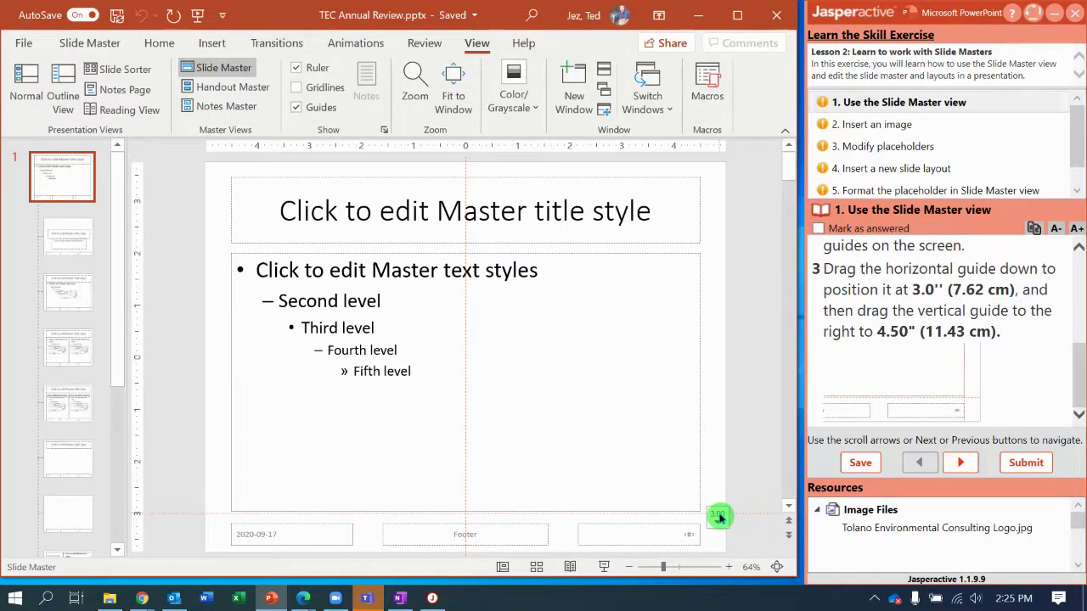
{"action": "left_click_drag", "start_coordinate": [718, 516], "coordinate": [718, 514]}
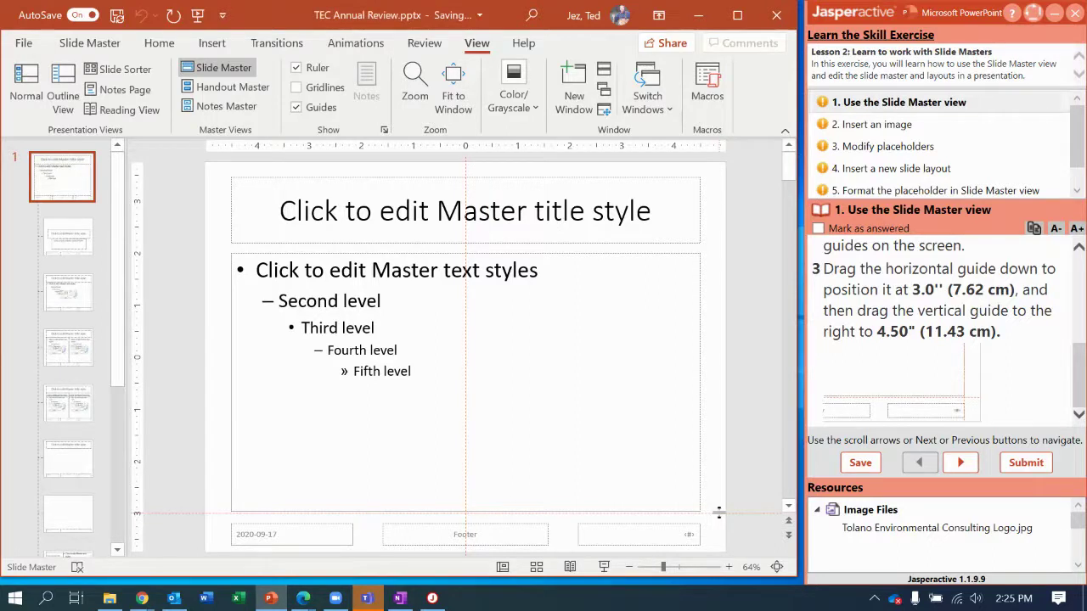
{"action": "left_click_drag", "start_coordinate": [468, 164], "coordinate": [699, 148]}
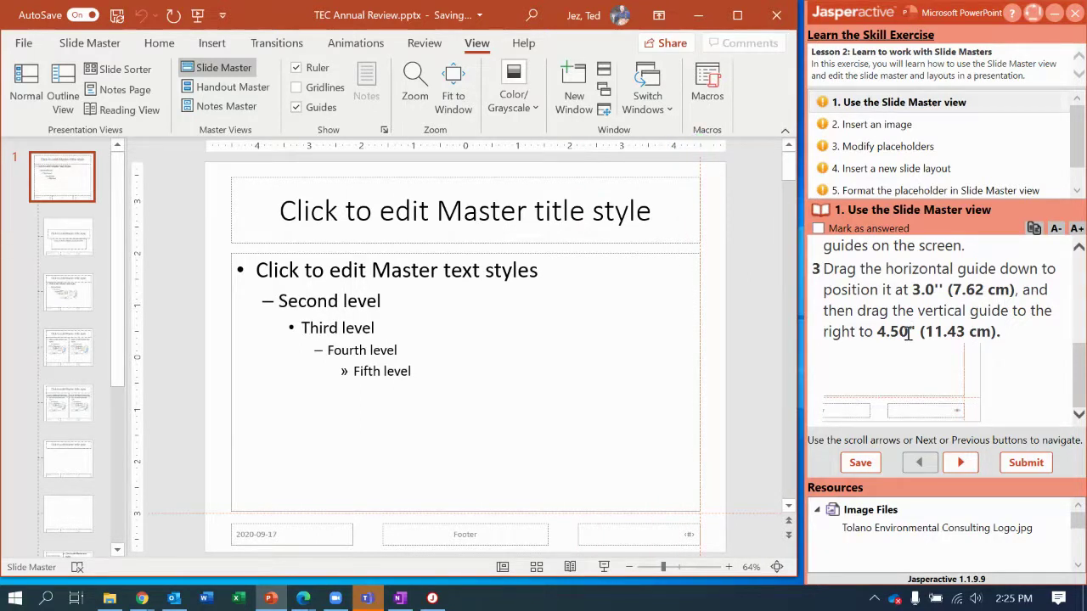
{"action": "left_click", "coordinate": [962, 466]}
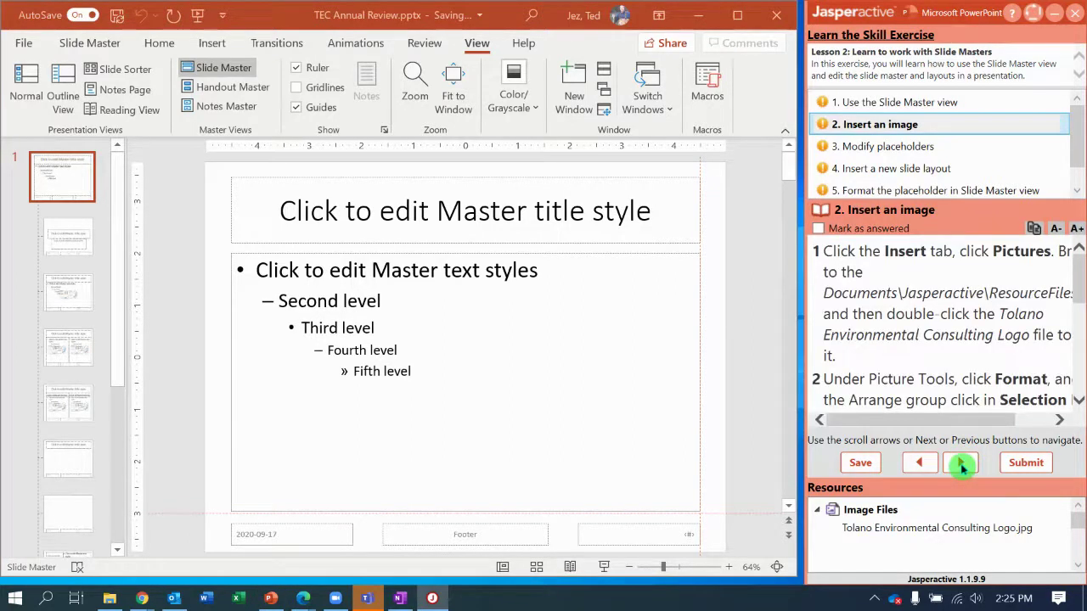
Step: Start inserting a picture from This Device via Insert > Pictures
{"action": "left_click", "coordinate": [219, 46]}
{"action": "left_click", "coordinate": [220, 47]}
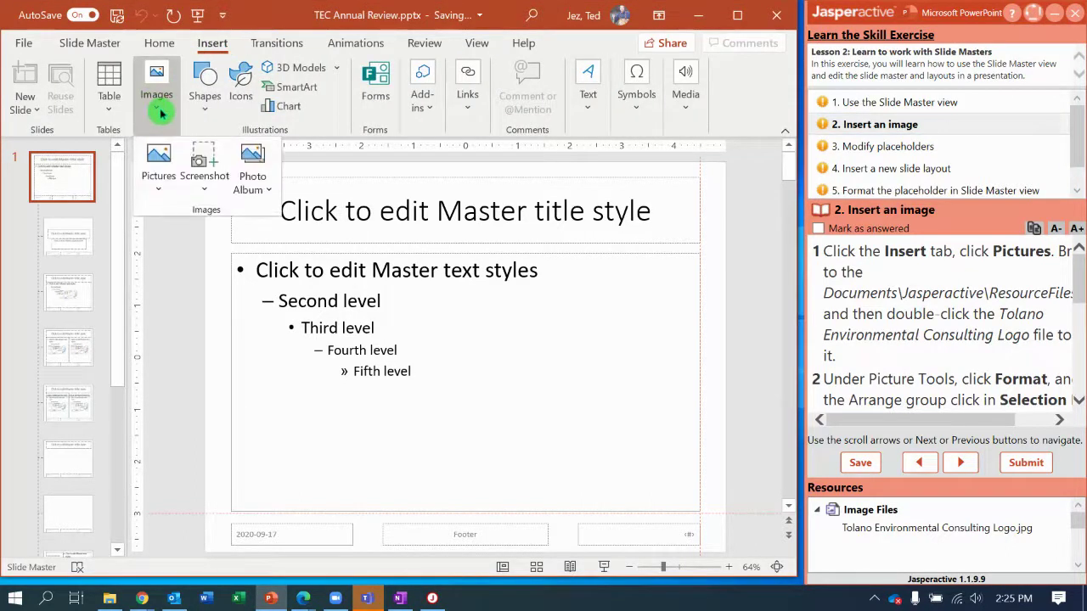
{"action": "left_click", "coordinate": [164, 193]}
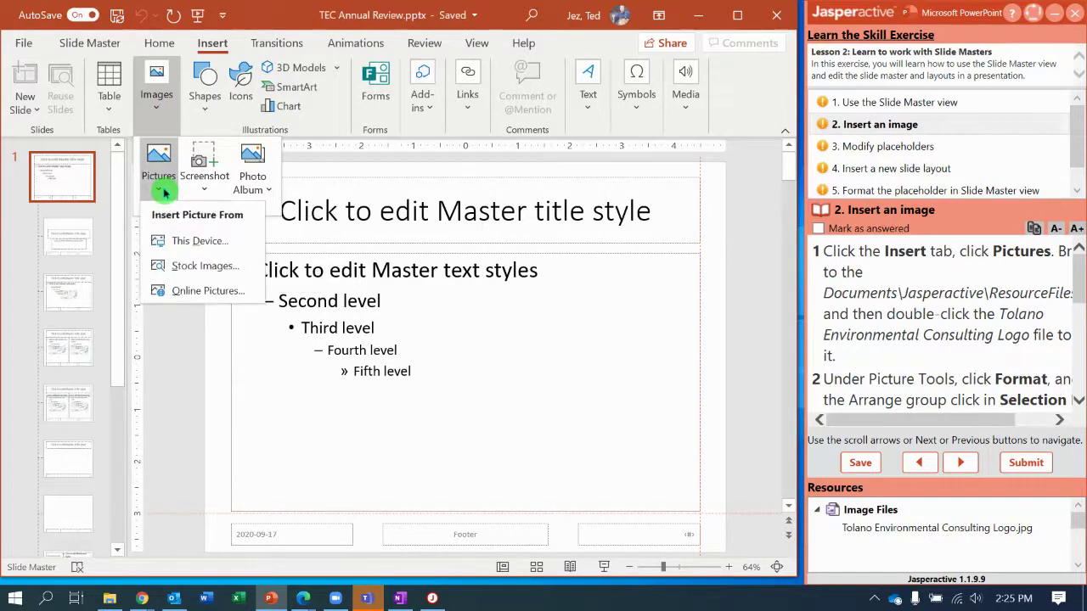
{"action": "left_click", "coordinate": [195, 244]}
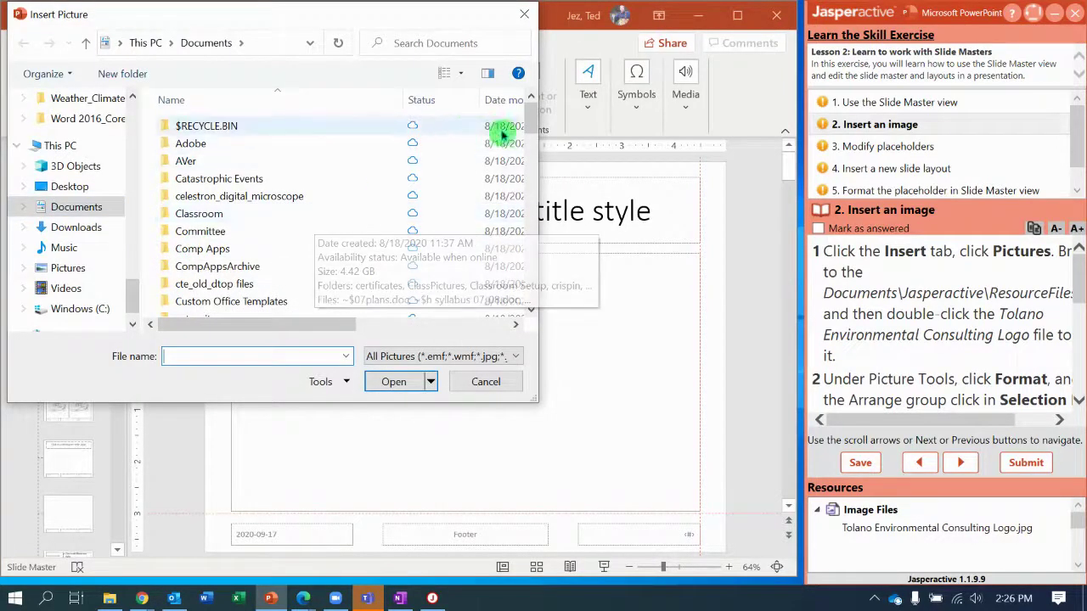
Step: Insert Tolano Environmental Consulting Logo.jpg from Documents > Jasperactive > ResourceFiles onto the slide master
{"action": "left_click_drag", "start_coordinate": [533, 124], "coordinate": [539, 160]}
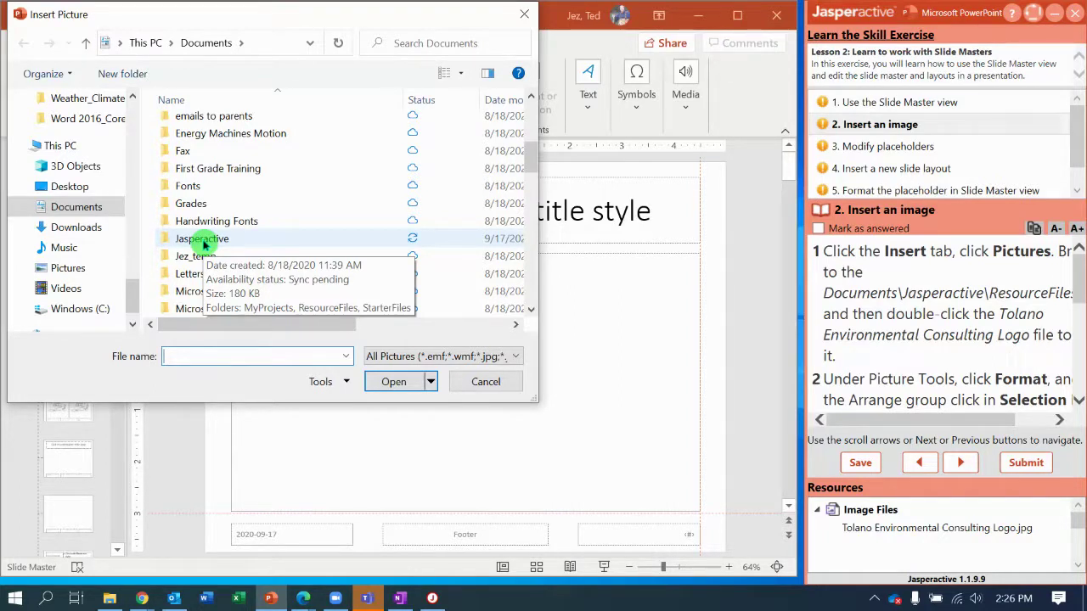
{"action": "left_click", "coordinate": [204, 242]}
{"action": "double_click", "coordinate": [204, 243]}
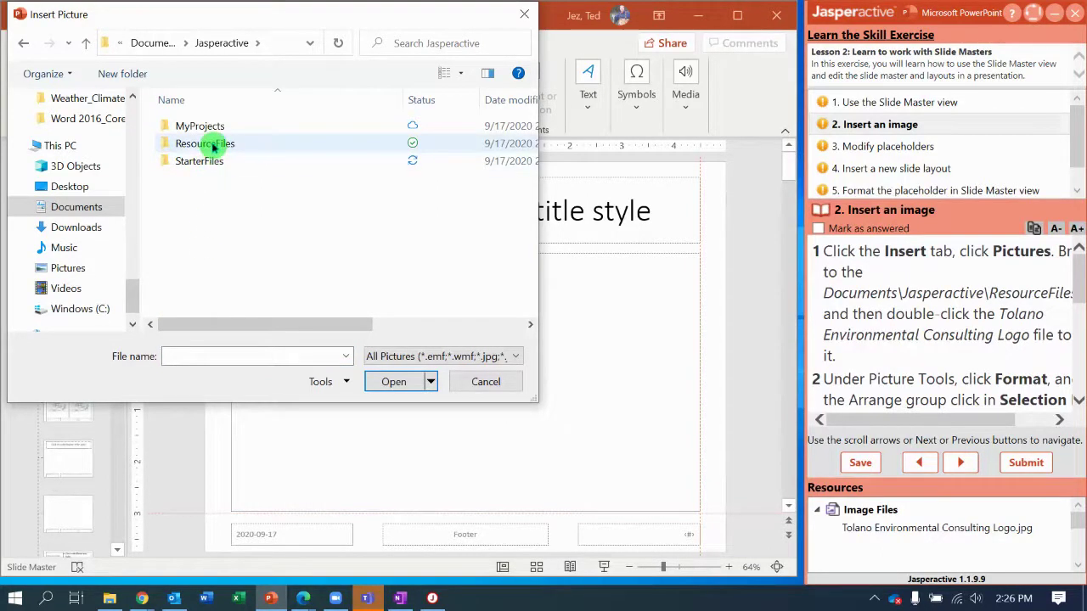
{"action": "double_click", "coordinate": [213, 146]}
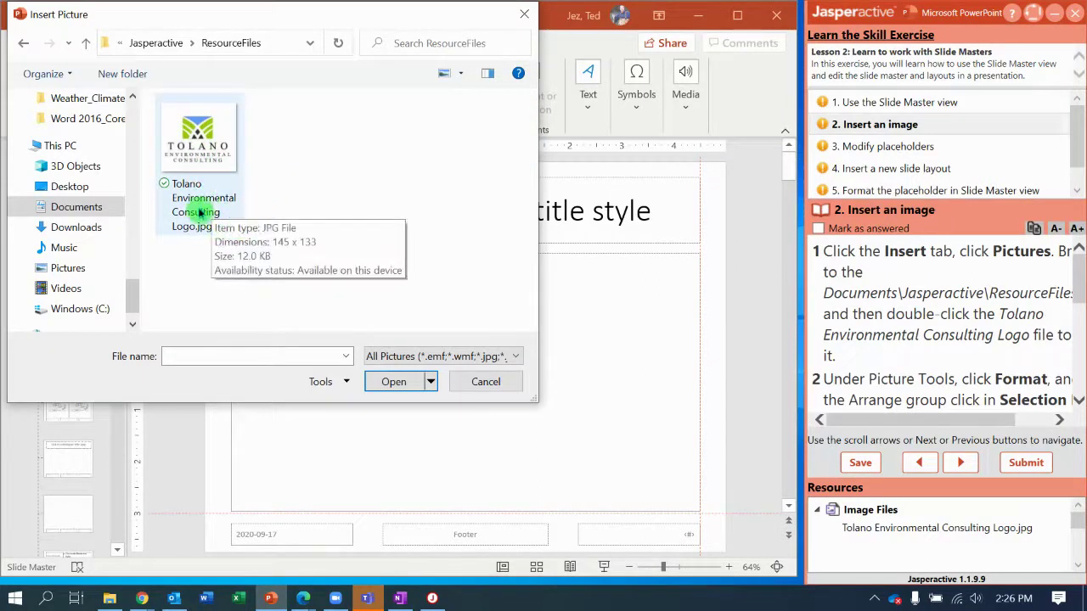
{"action": "left_click", "coordinate": [212, 146]}
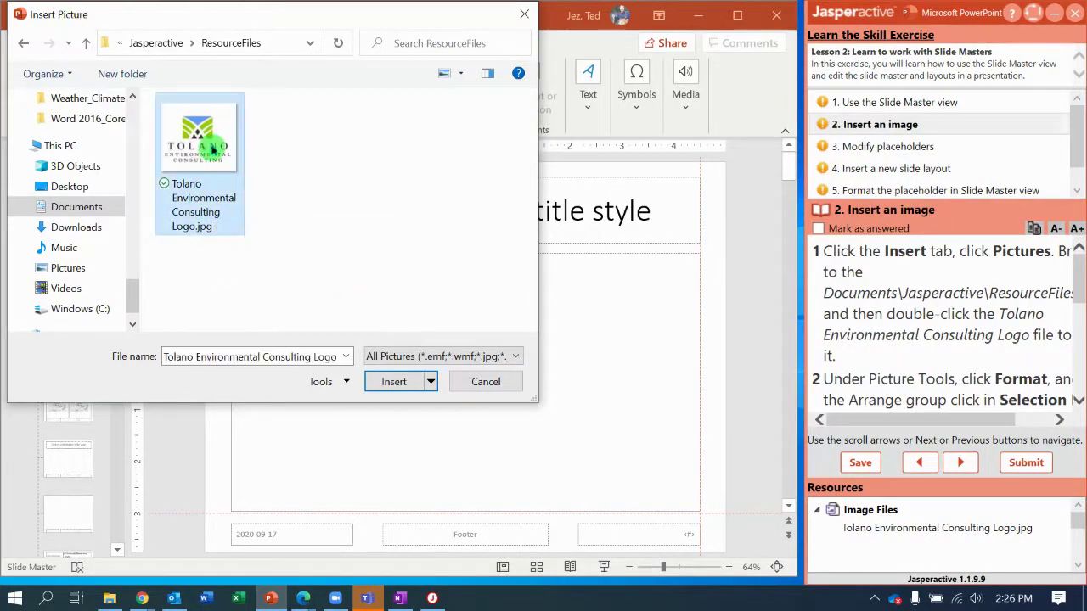
{"action": "left_click", "coordinate": [394, 382]}
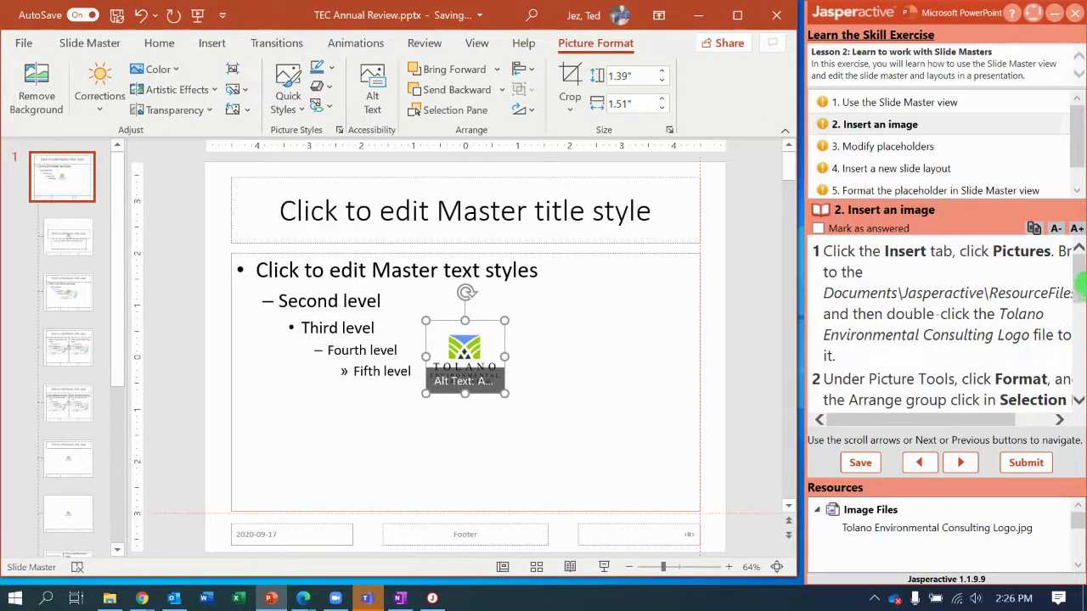
Step: Show the Selection Pane from Picture Format, listing the logo as Picture 7
{"action": "left_click", "coordinate": [1080, 306]}
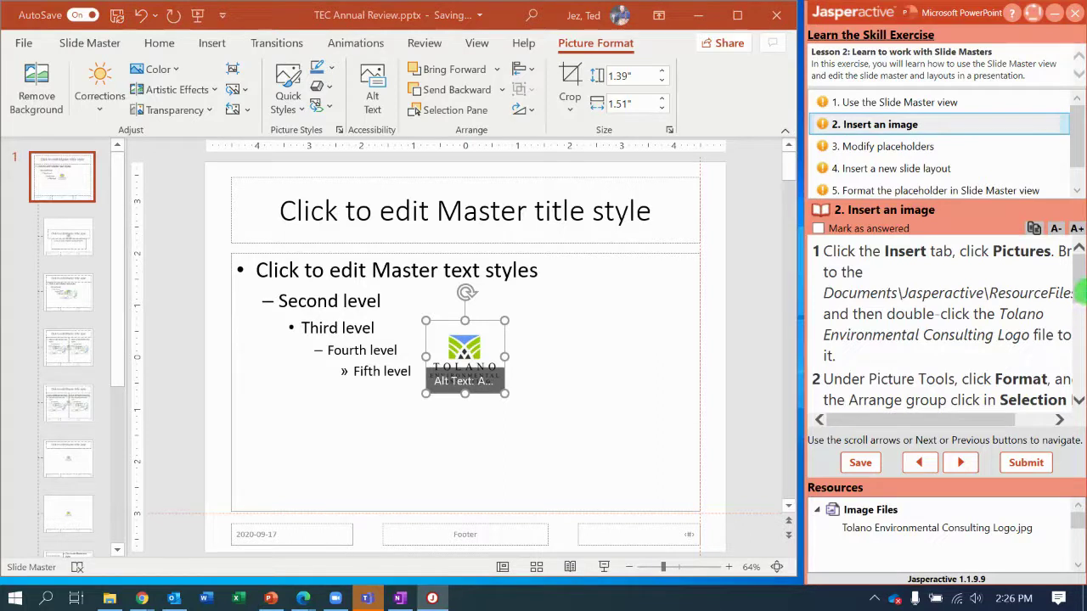
{"action": "left_click_drag", "start_coordinate": [1080, 305], "coordinate": [1081, 316]}
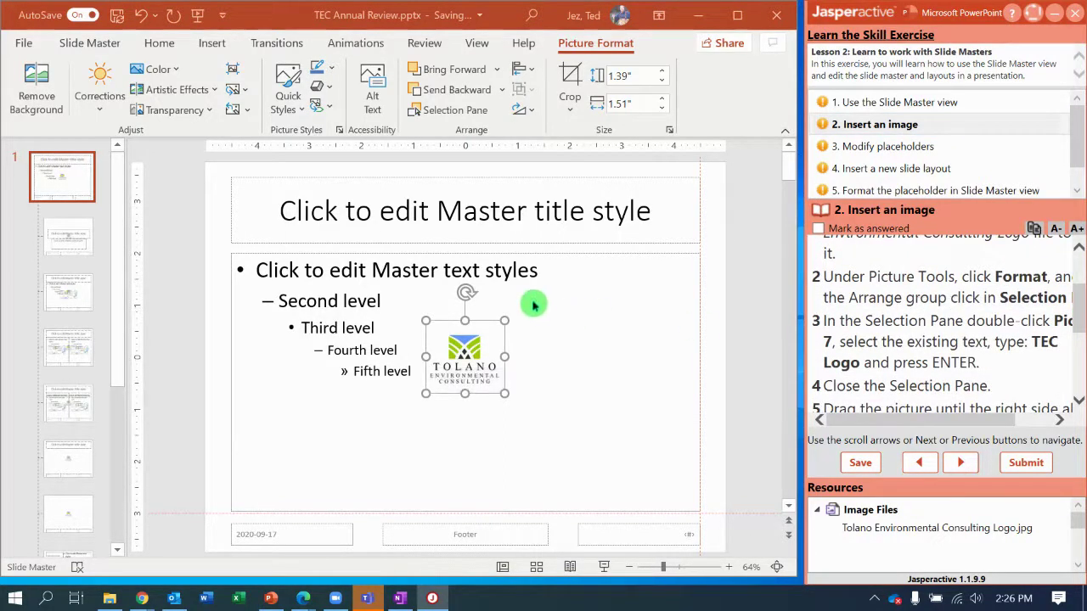
{"action": "left_click", "coordinate": [475, 333]}
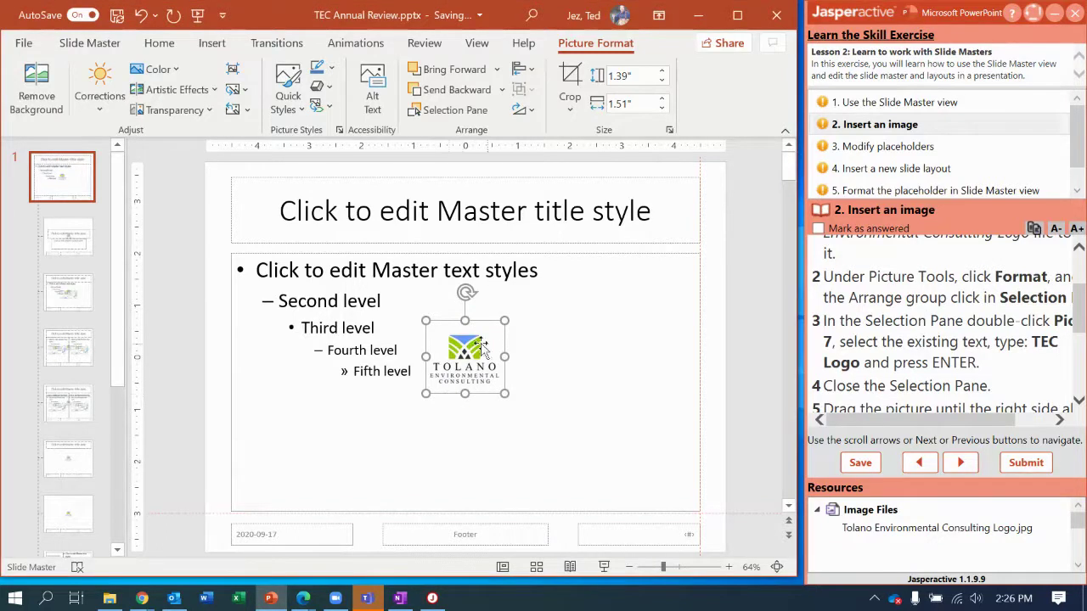
{"action": "left_click", "coordinate": [596, 49]}
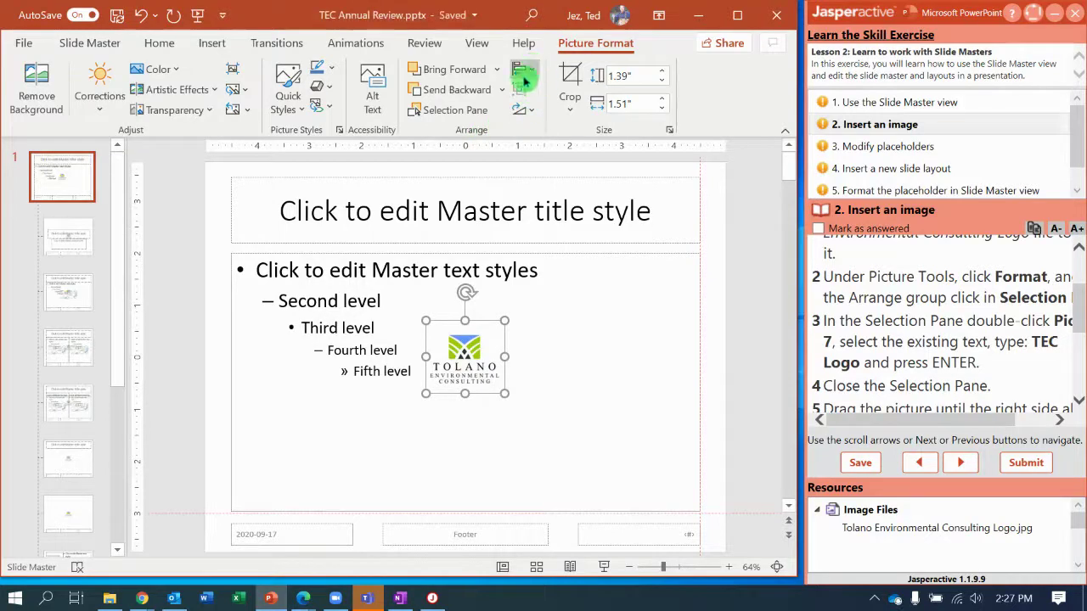
{"action": "left_click", "coordinate": [478, 112]}
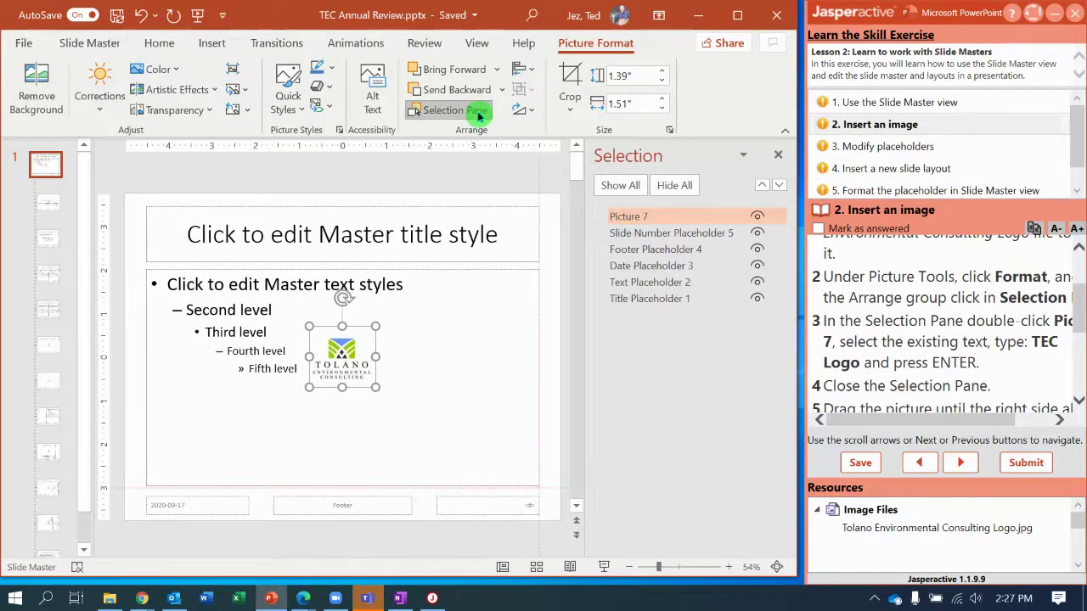
Step: Rename the Picture 7 object to 'TEC Logo' in the Selection Pane
{"action": "left_click", "coordinate": [653, 221]}
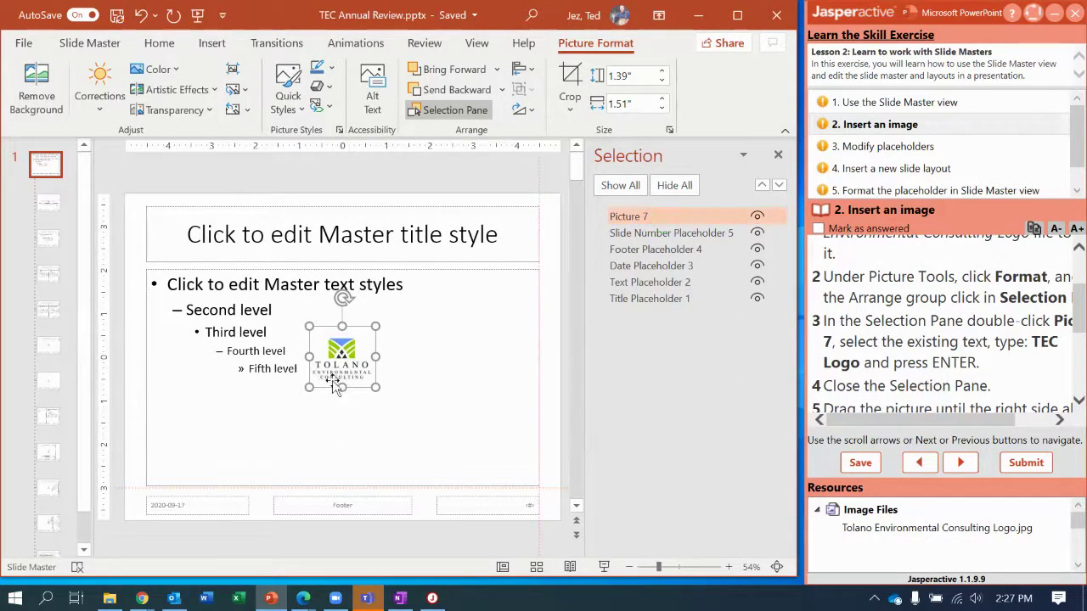
{"action": "left_click", "coordinate": [666, 217]}
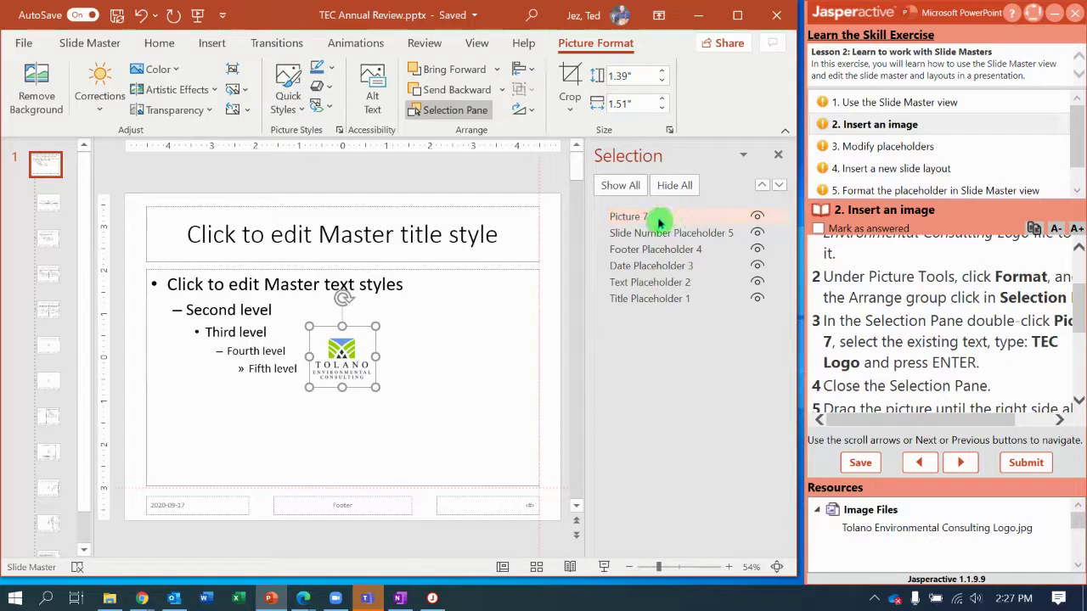
{"action": "left_click", "coordinate": [659, 219]}
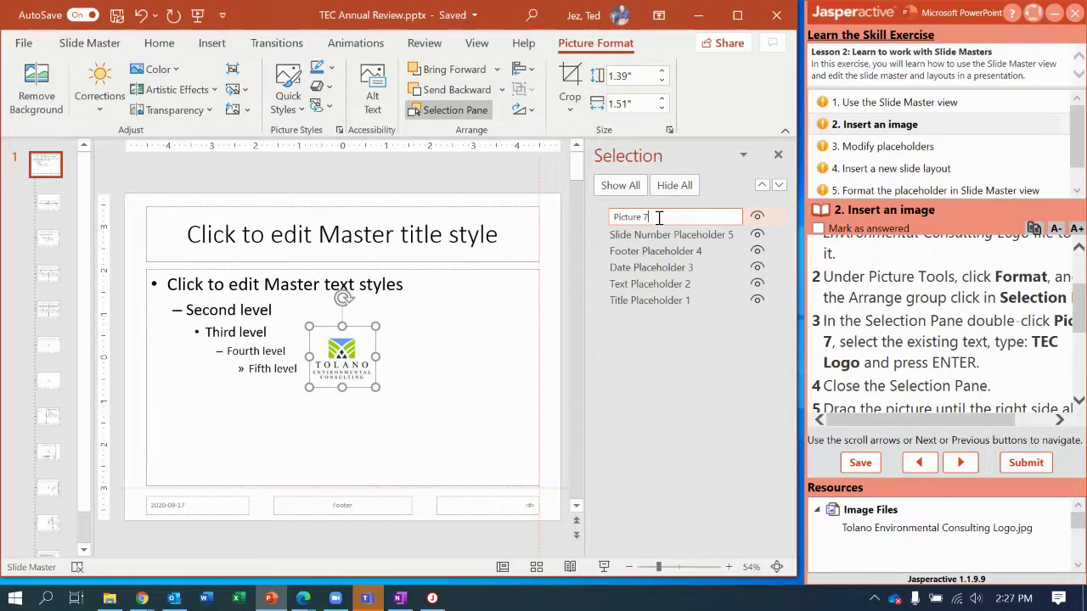
{"action": "double_click", "coordinate": [659, 219]}
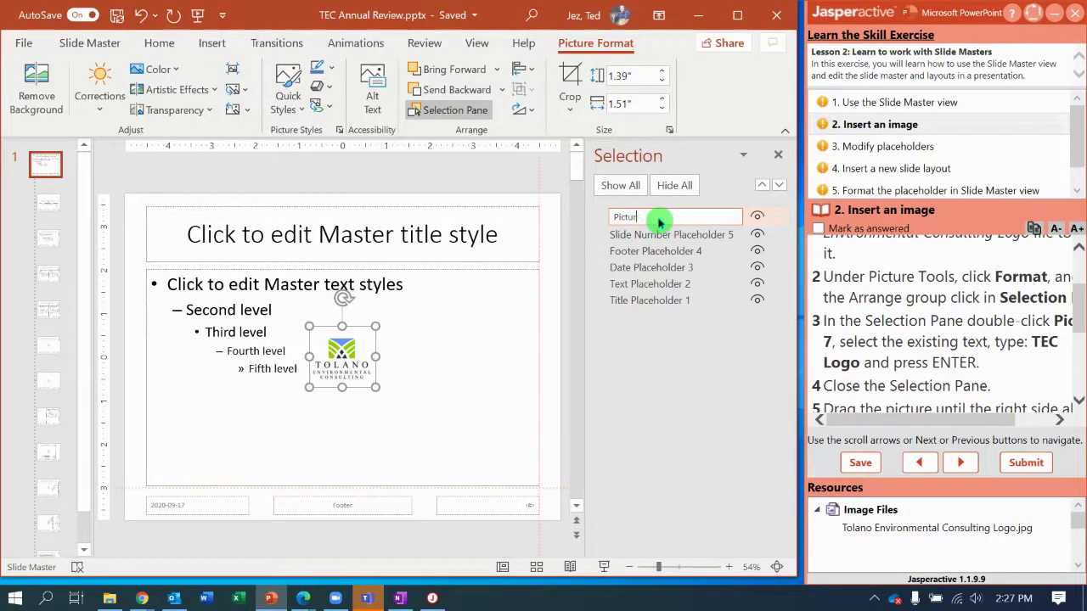
{"action": "key", "text": "BackSpace"}
{"action": "key", "text": "BackSpace"}
{"action": "key", "text": "BackSpace"}
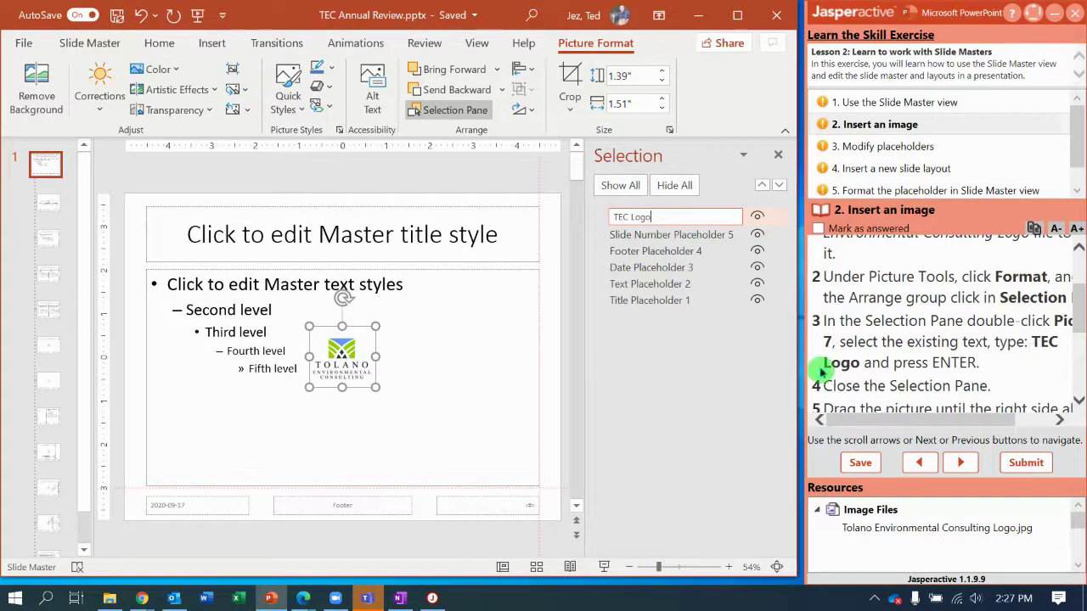
{"action": "left_click", "coordinate": [705, 219]}
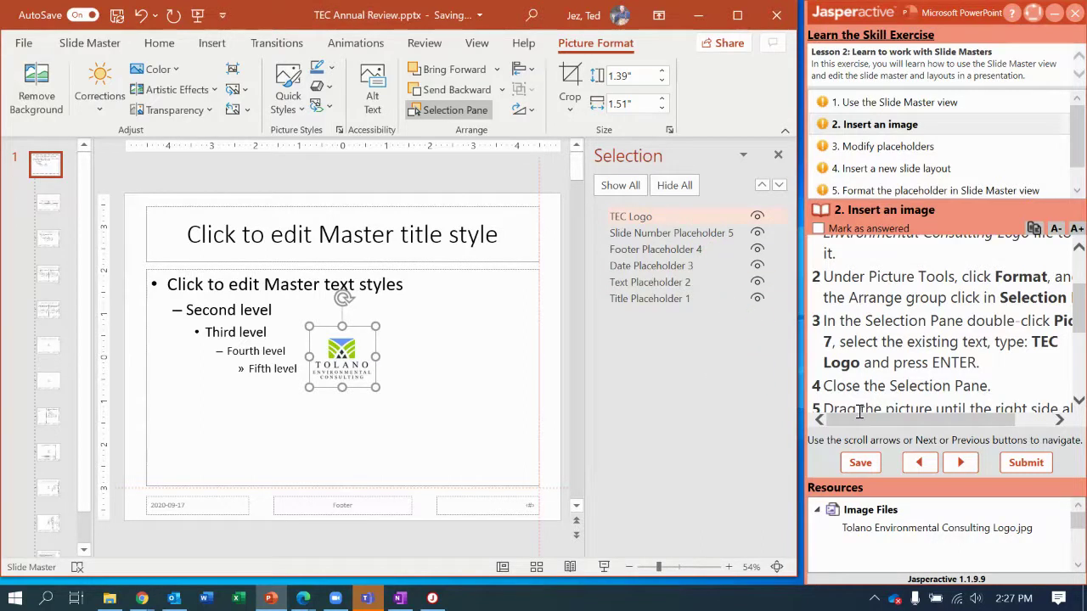
Step: Close the Selection Pane and drag the TEC Logo into the bottom-right corner against both guides
{"action": "left_click", "coordinate": [779, 156]}
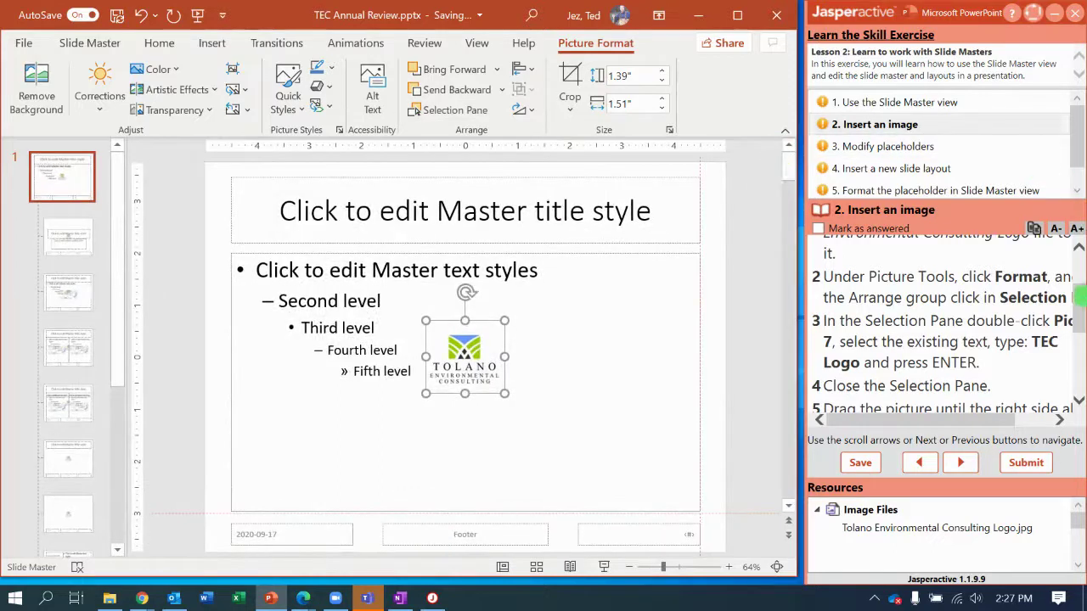
{"action": "left_click_drag", "start_coordinate": [1080, 295], "coordinate": [1079, 367]}
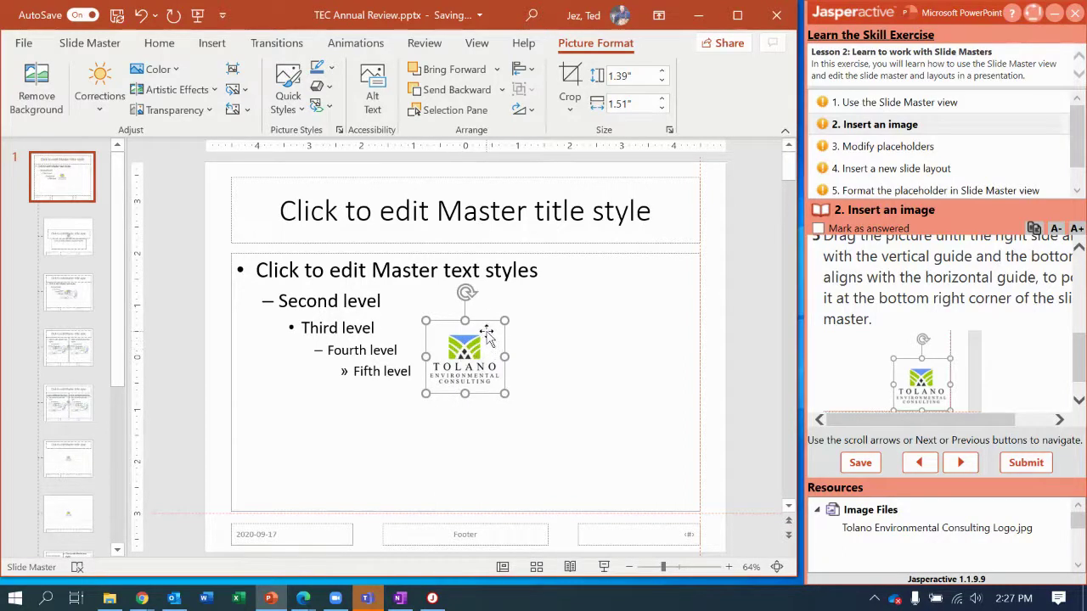
{"action": "left_click_drag", "start_coordinate": [487, 331], "coordinate": [686, 456]}
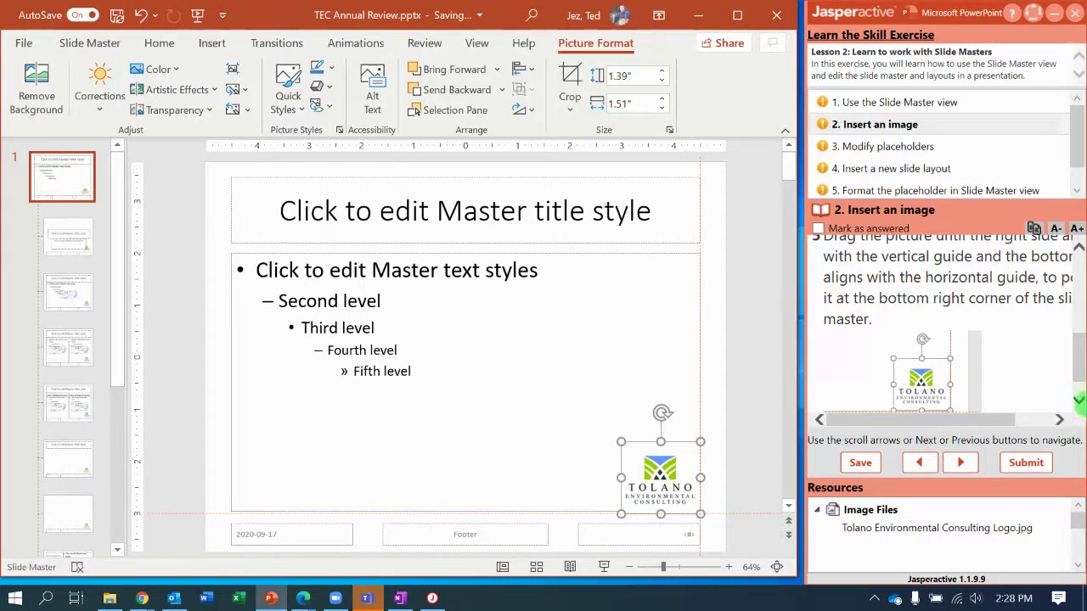
{"action": "left_click_drag", "start_coordinate": [1077, 363], "coordinate": [1080, 391]}
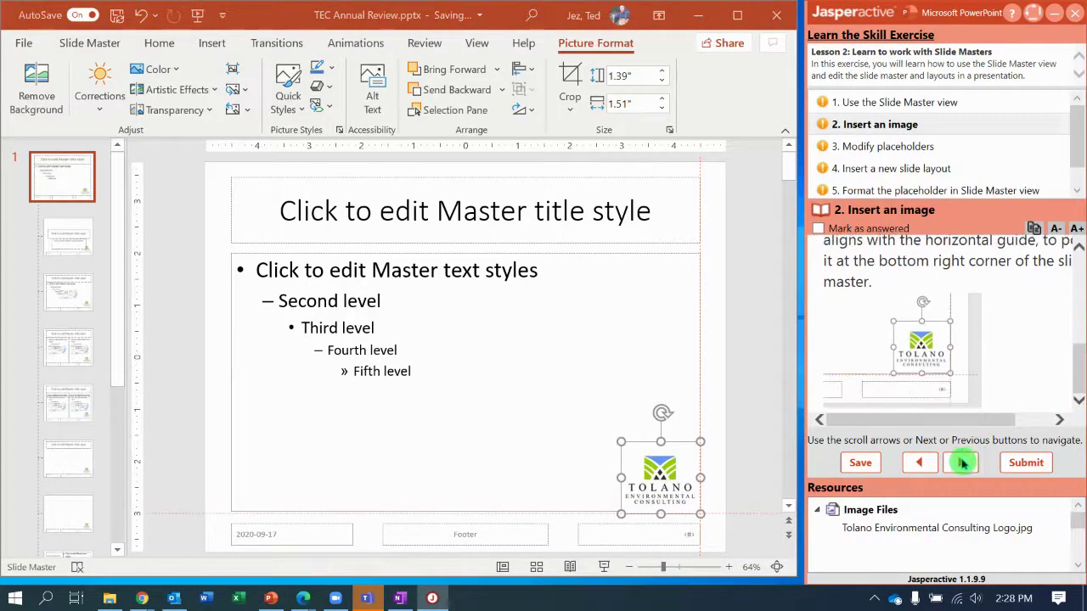
Step: Advance the Jasperactive exercise to the Modify placeholders task and return to the master
{"action": "left_click", "coordinate": [964, 467]}
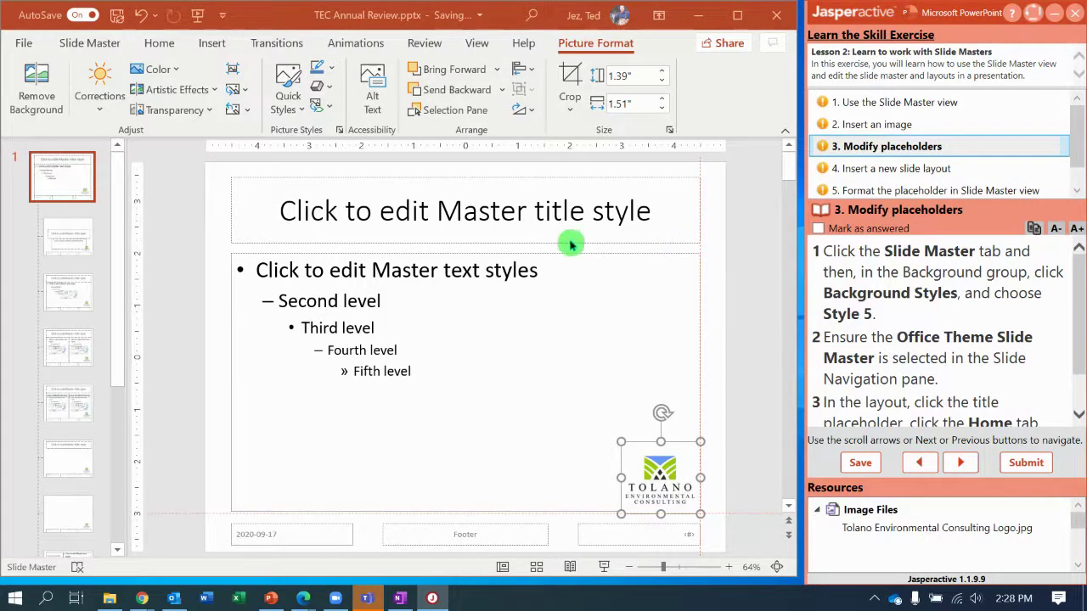
{"action": "left_click", "coordinate": [426, 194]}
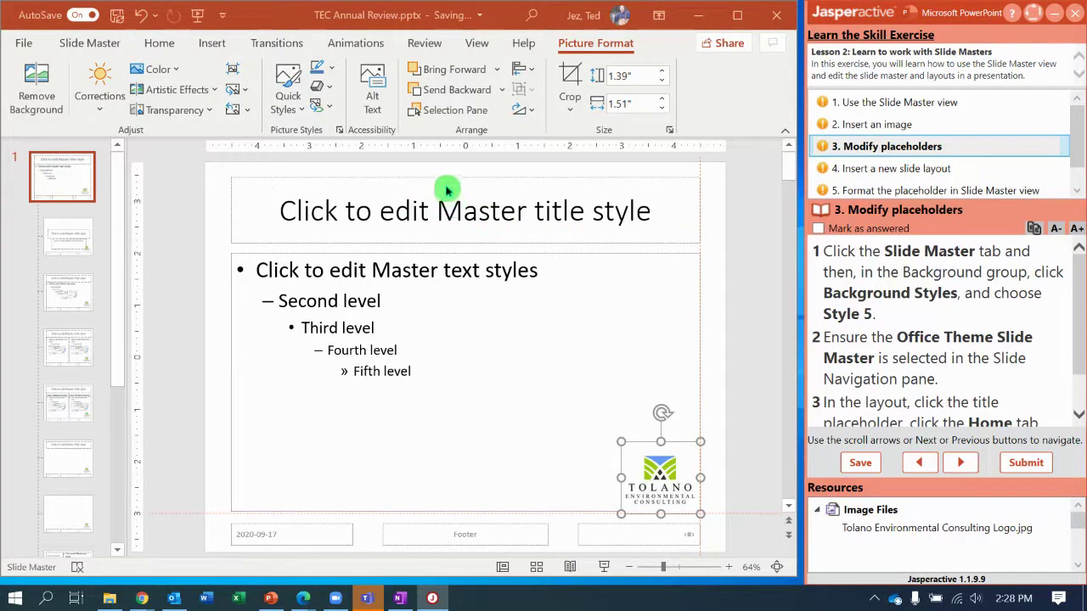
{"action": "left_click", "coordinate": [231, 398]}
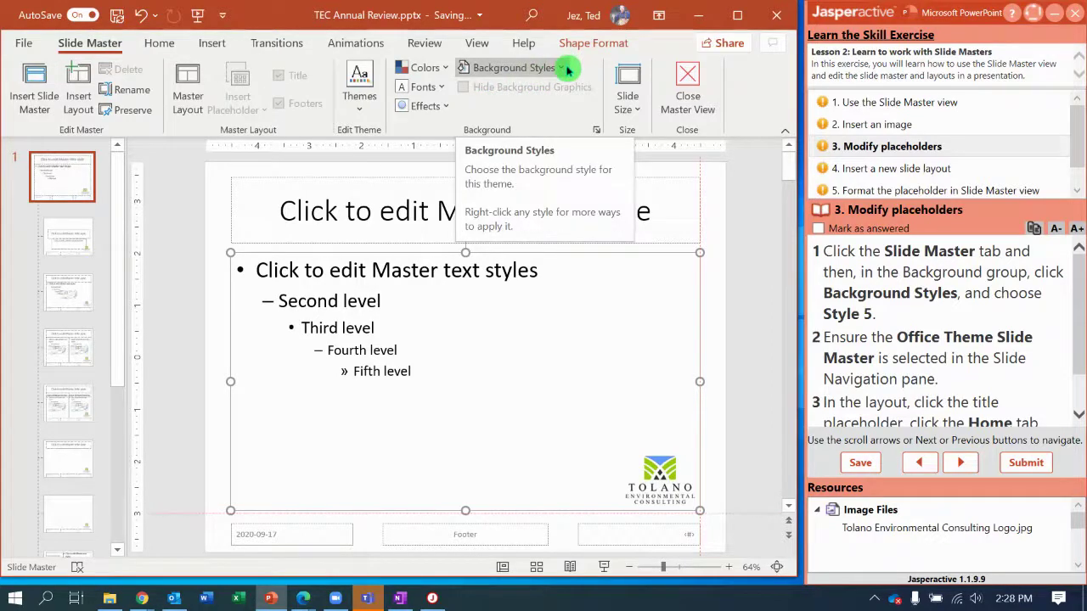
{"action": "left_click", "coordinate": [218, 210]}
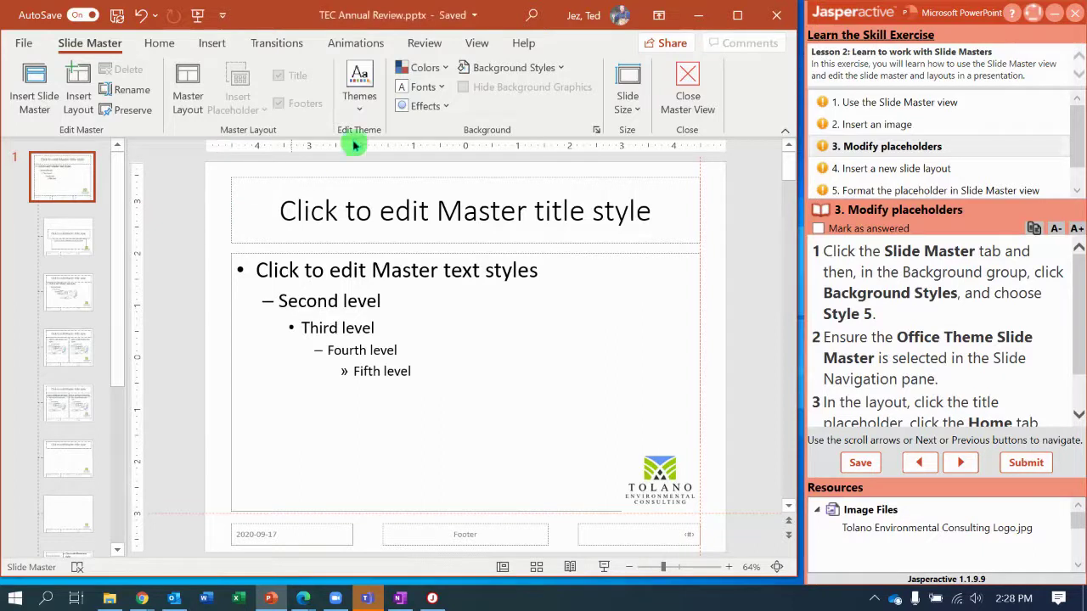
Step: Apply the gray Style 5 background style to the slide master
{"action": "left_click", "coordinate": [560, 68]}
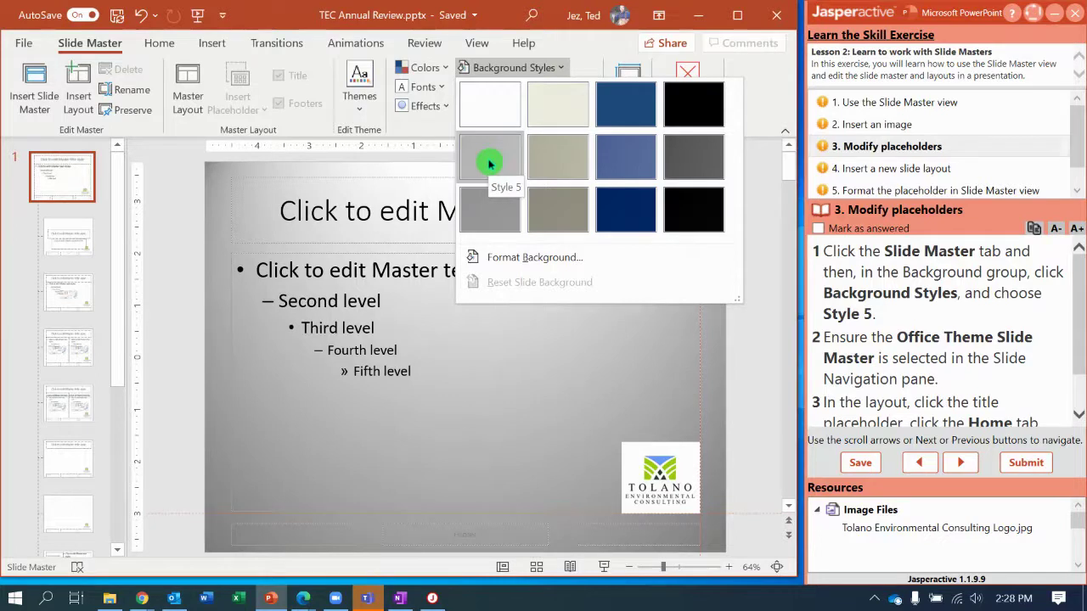
{"action": "left_click", "coordinate": [489, 164]}
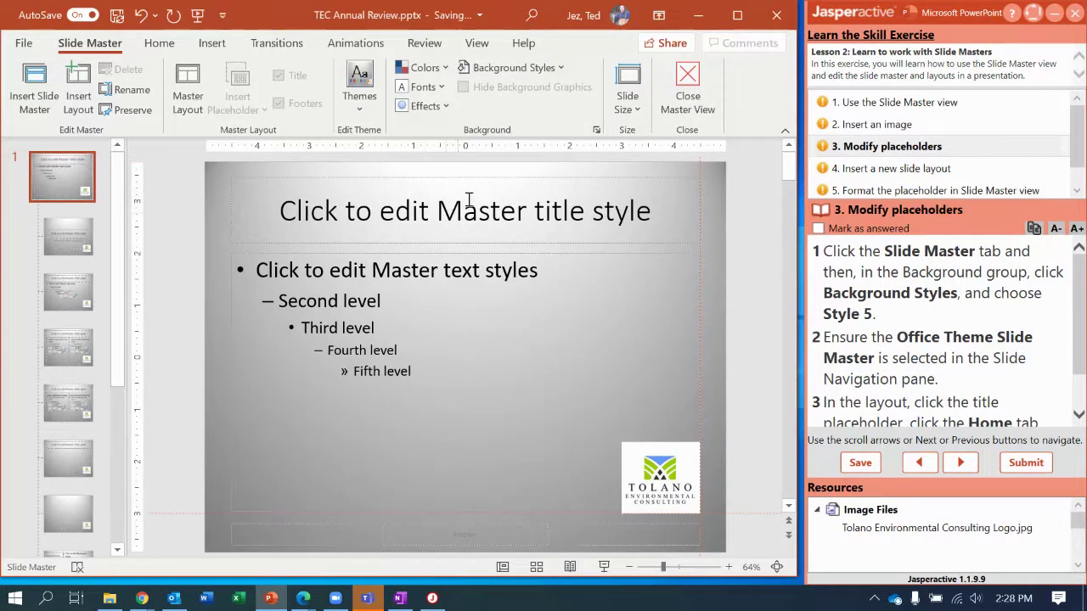
{"action": "left_click", "coordinate": [206, 229]}
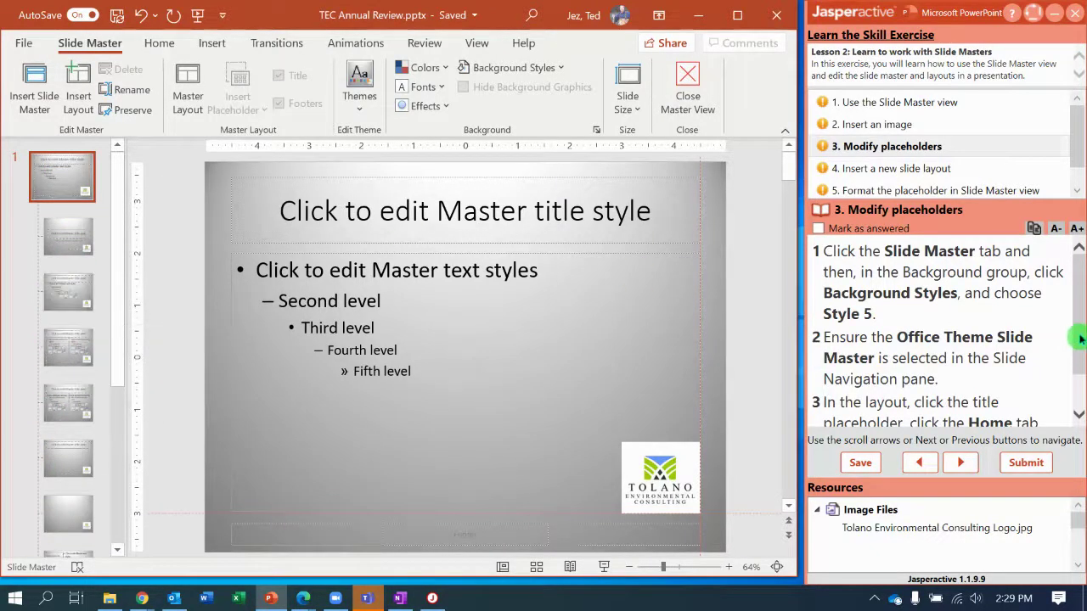
Step: Set the master theme fonts to Century Gothic, then advance the exercise to Insert a new slide layout
{"action": "left_click_drag", "start_coordinate": [1077, 339], "coordinate": [1083, 365]}
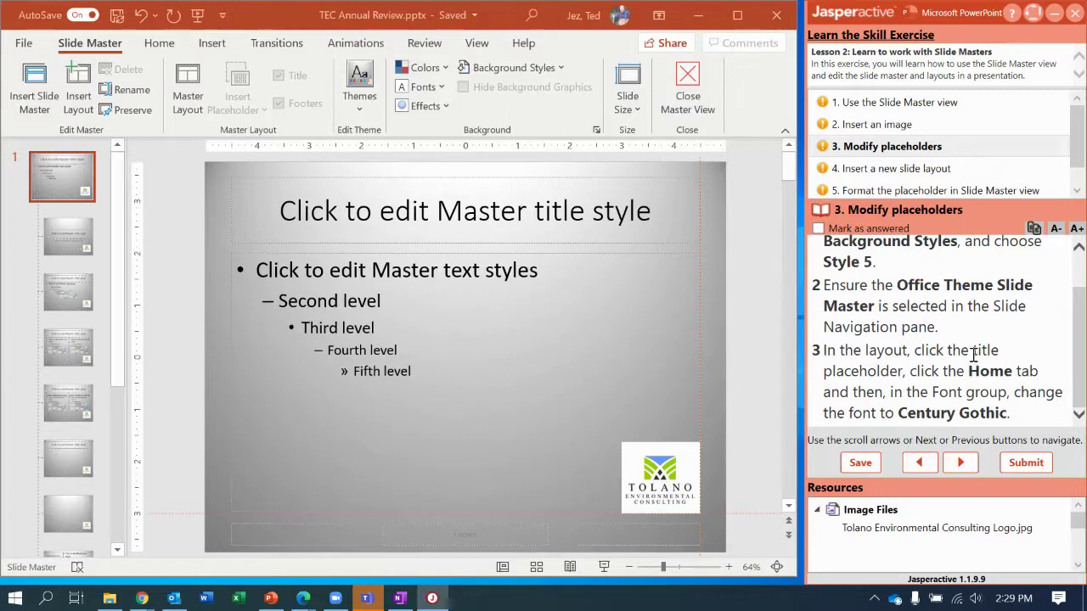
{"action": "left_click", "coordinate": [548, 177]}
{"action": "left_click", "coordinate": [536, 183]}
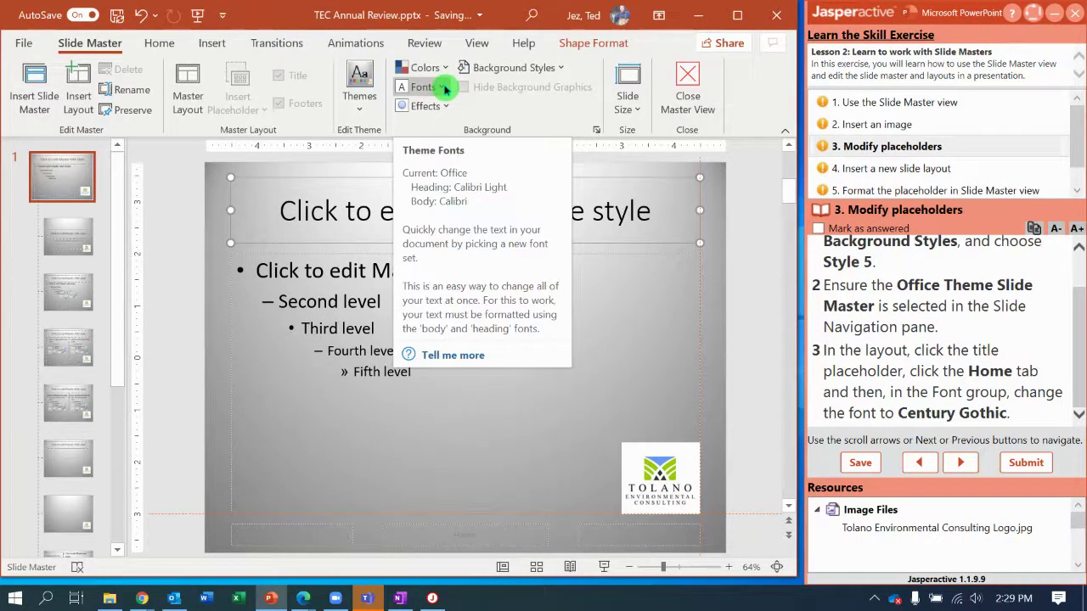
{"action": "left_click", "coordinate": [445, 88]}
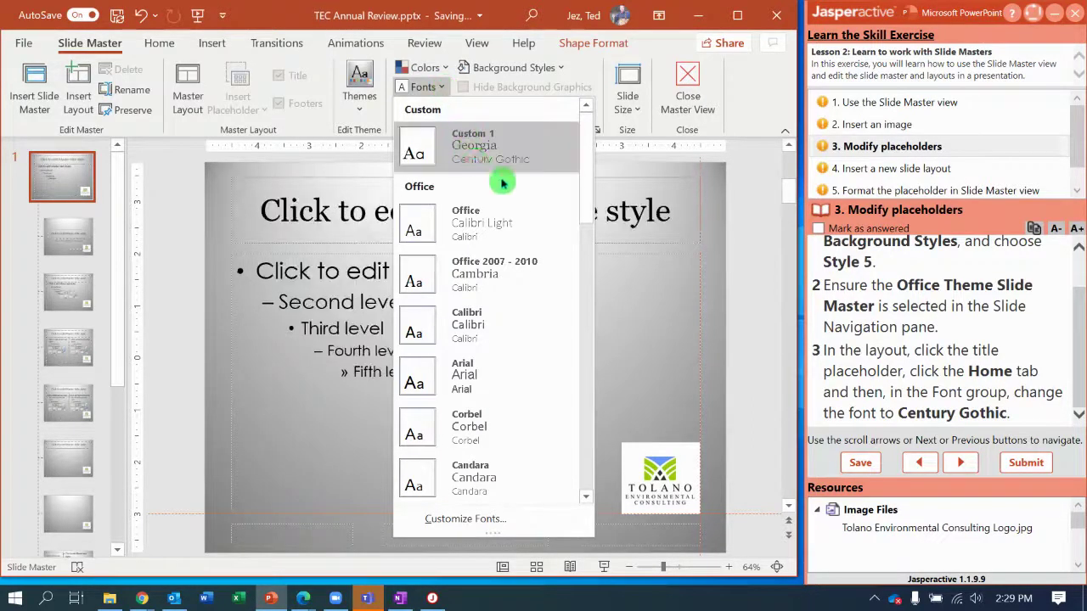
{"action": "left_click_drag", "start_coordinate": [592, 195], "coordinate": [582, 290]}
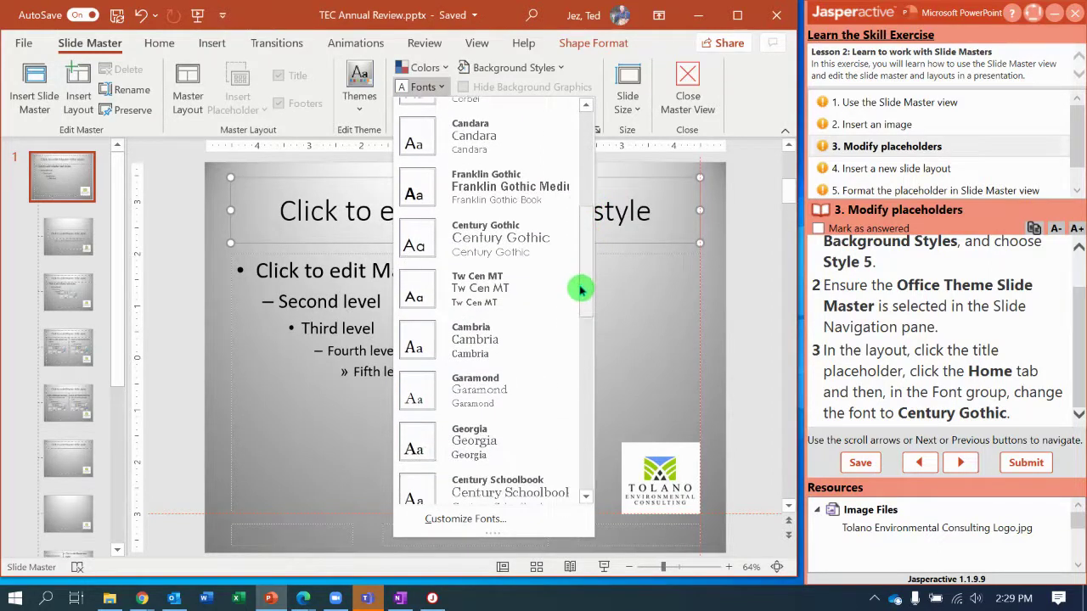
{"action": "left_click", "coordinate": [531, 242]}
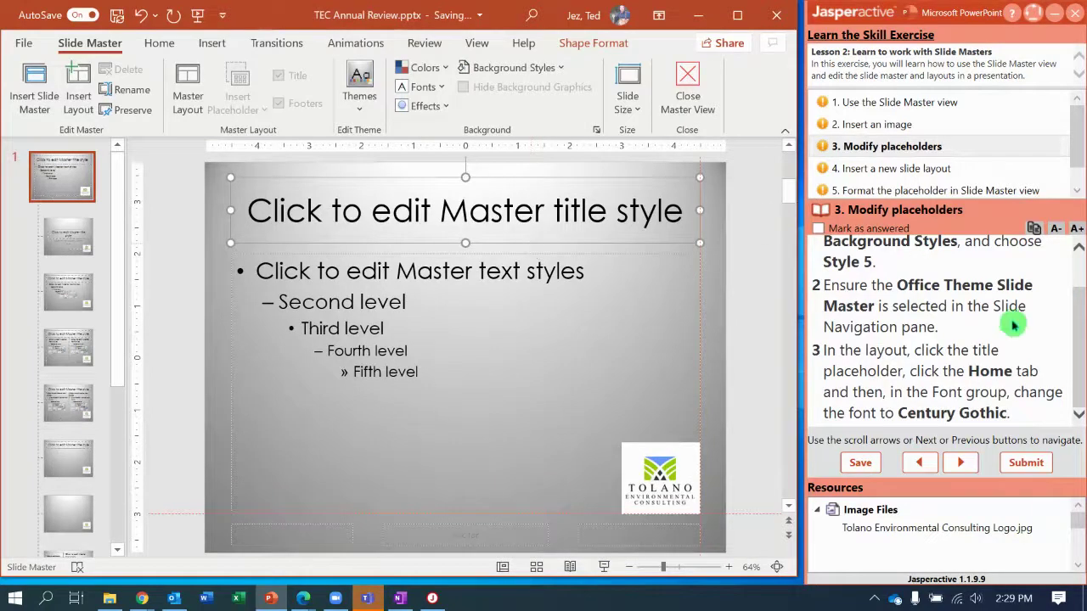
{"action": "left_click", "coordinate": [1079, 357]}
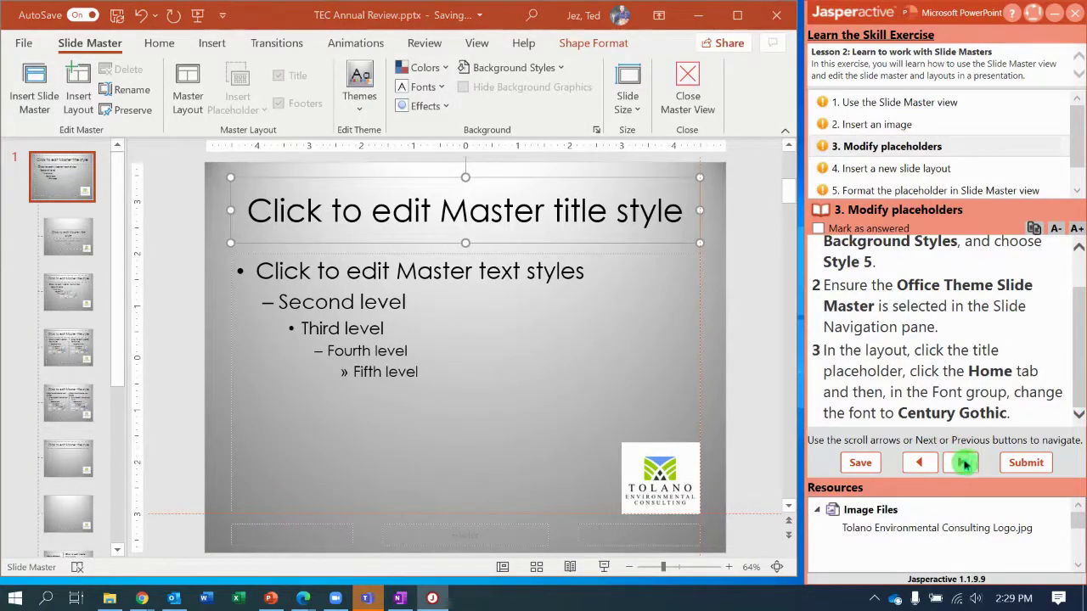
{"action": "left_click", "coordinate": [968, 463]}
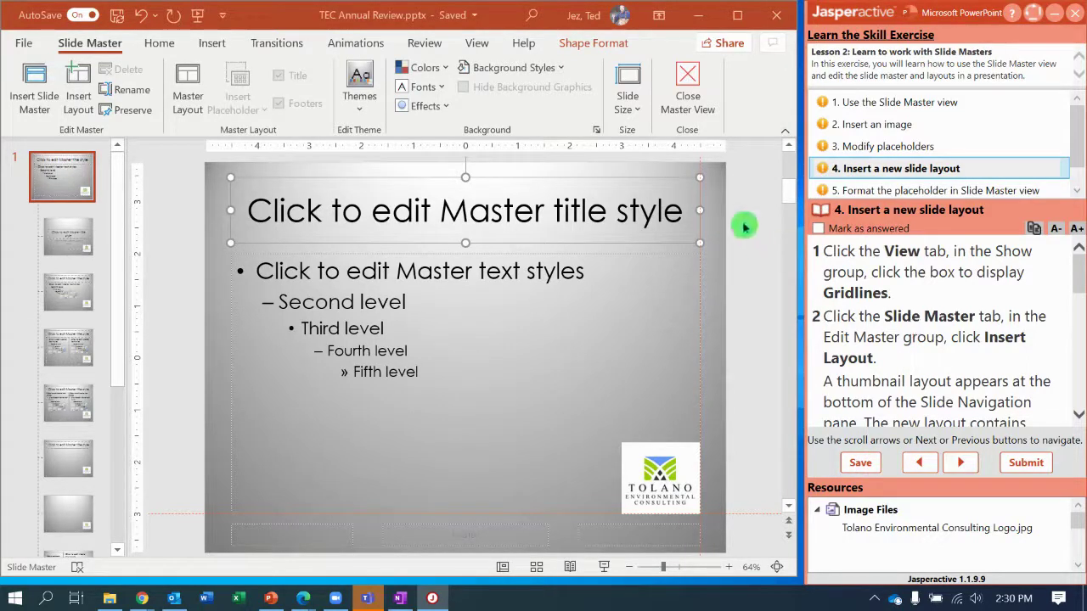
Step: Turn on Gridlines from the View tab, then go back to the Slide Master tab
{"action": "left_click", "coordinate": [480, 48]}
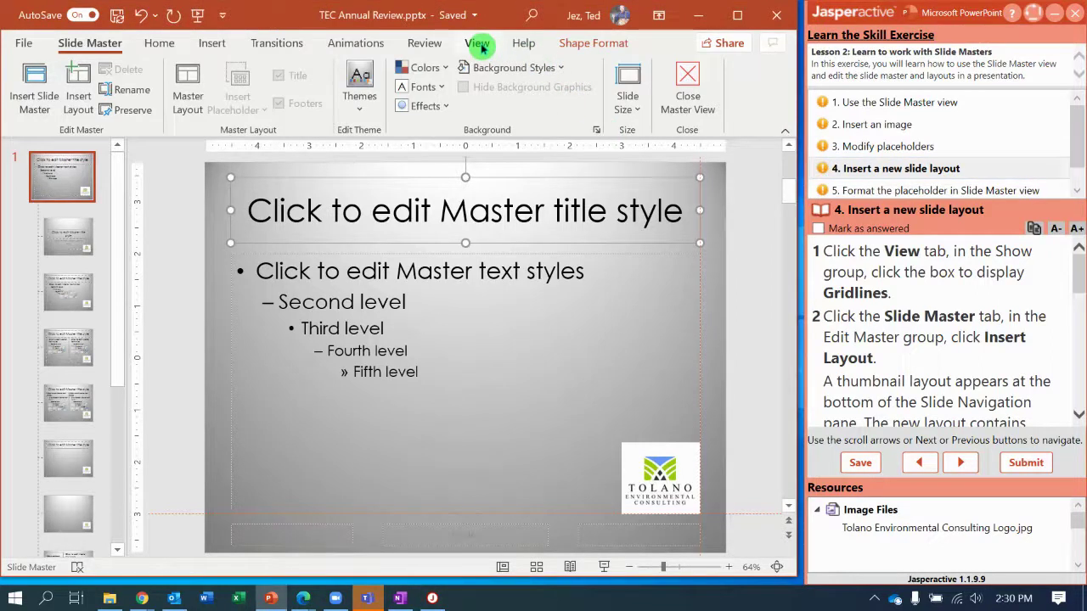
{"action": "left_click", "coordinate": [478, 44]}
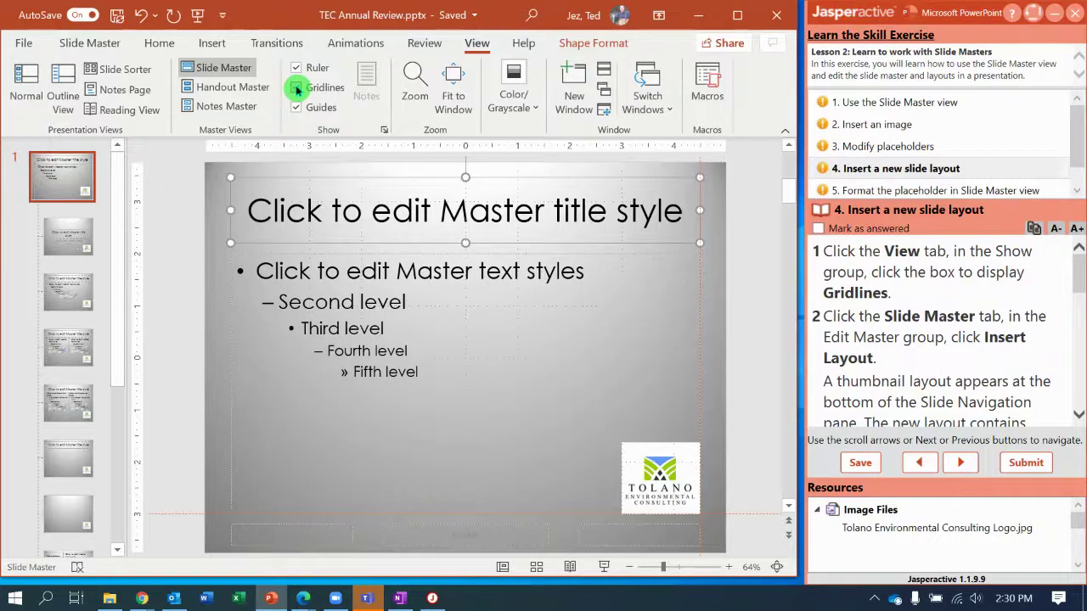
{"action": "left_click", "coordinate": [295, 88]}
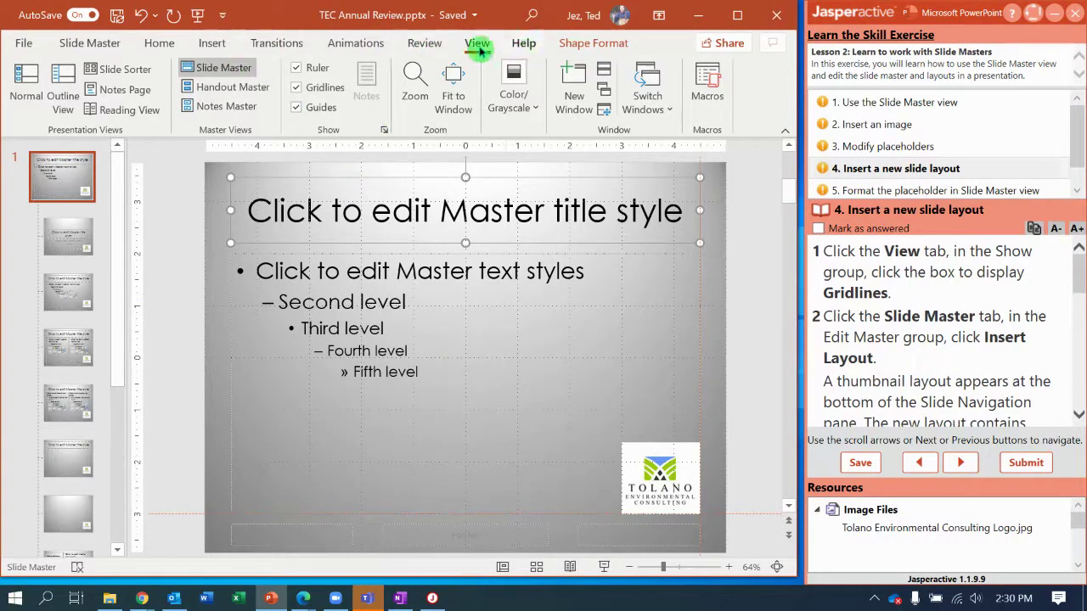
{"action": "left_click", "coordinate": [96, 43]}
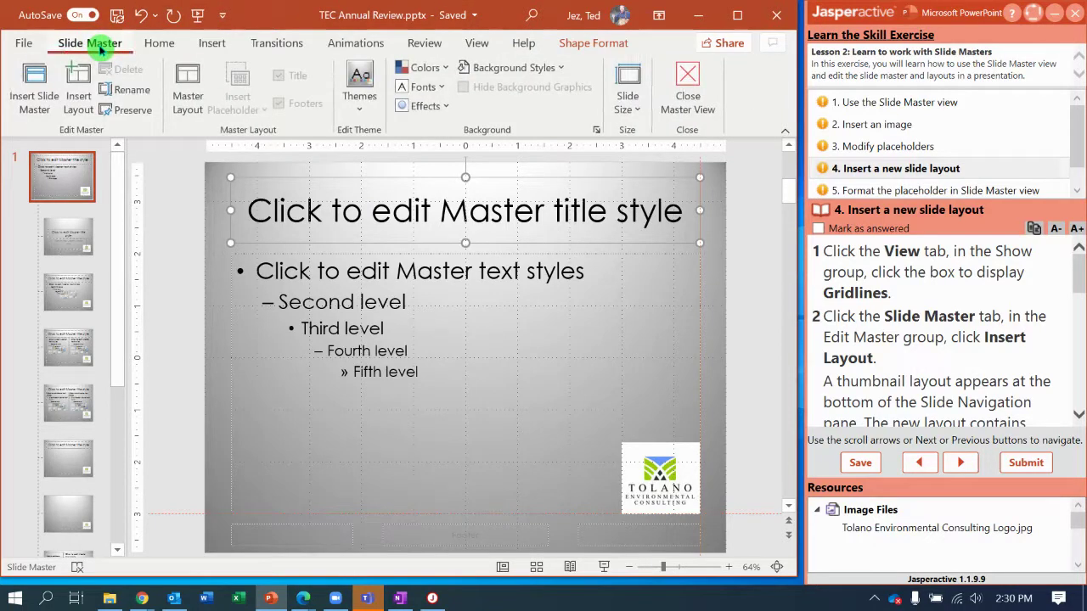
Step: Insert a new custom layout and select its thumbnail at the bottom of the layouts pane
{"action": "left_click", "coordinate": [85, 100]}
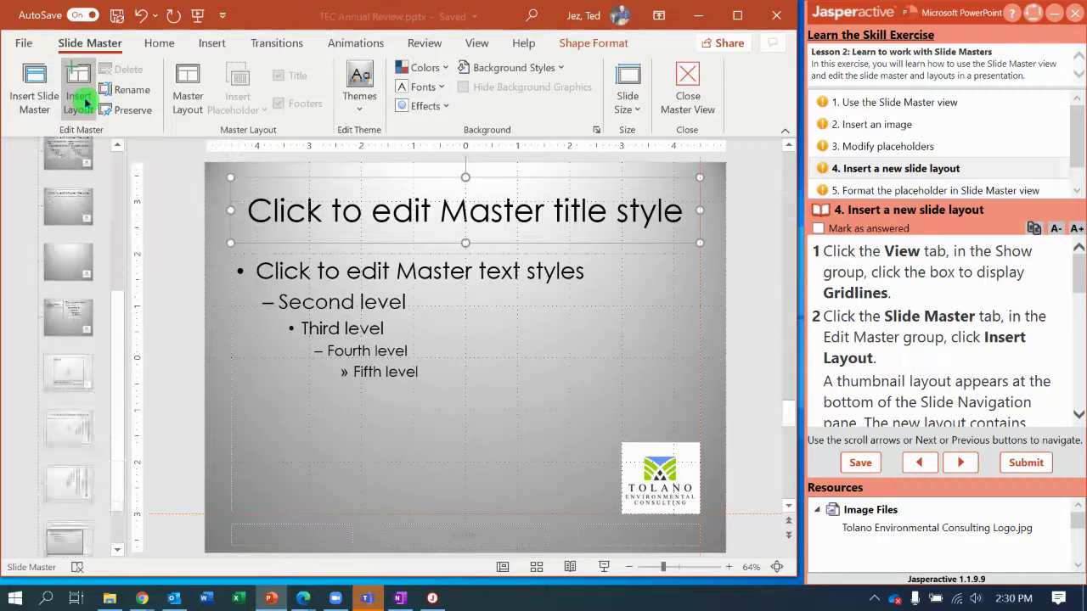
{"action": "left_click", "coordinate": [89, 528]}
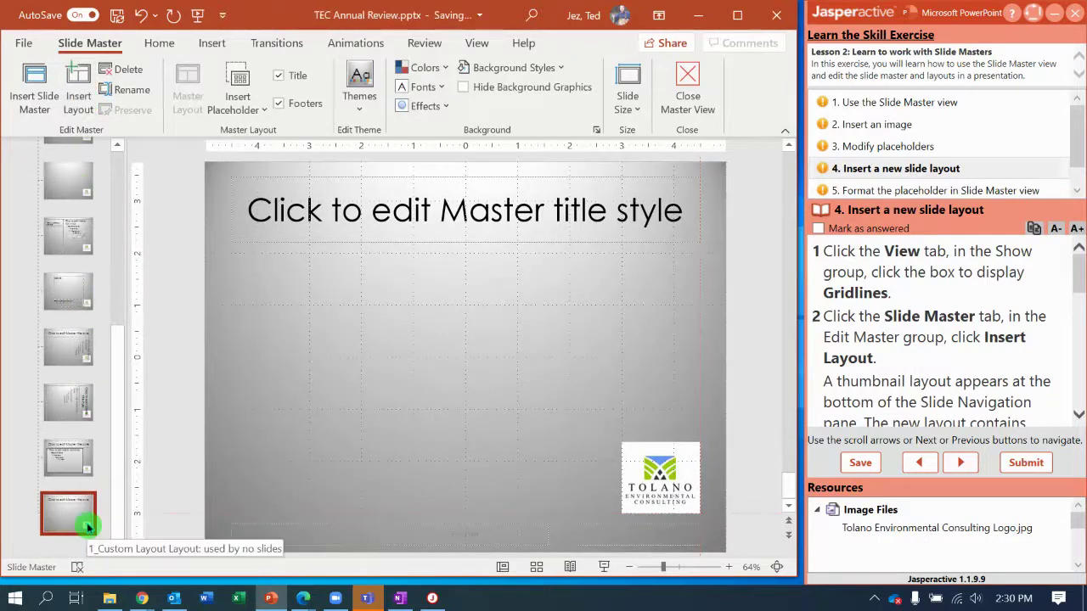
{"action": "left_click", "coordinate": [68, 501]}
{"action": "left_click", "coordinate": [71, 507]}
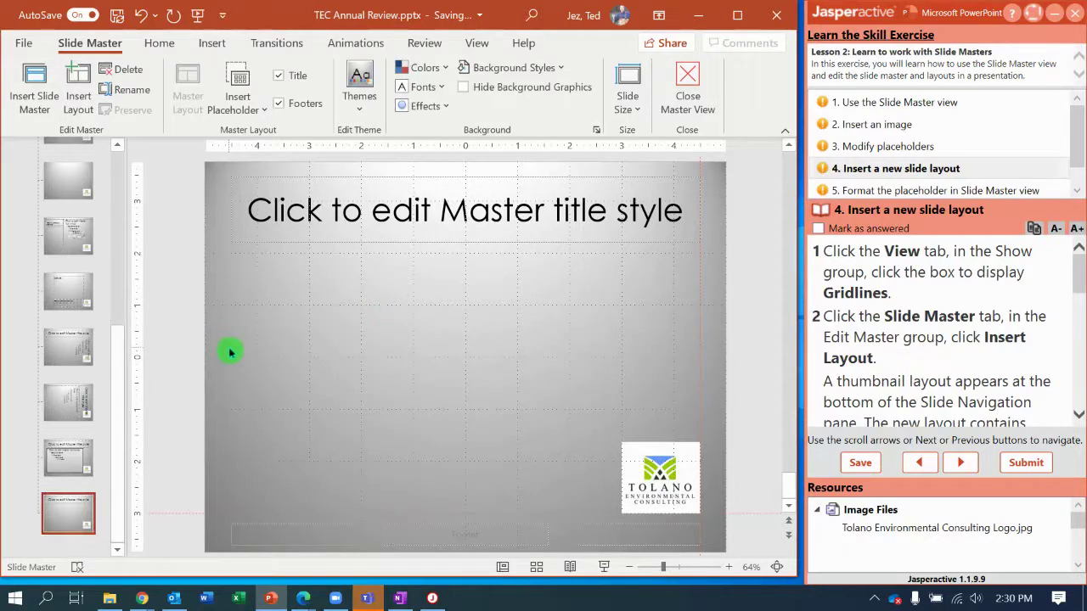
{"action": "left_click_drag", "start_coordinate": [1078, 270], "coordinate": [1078, 325]}
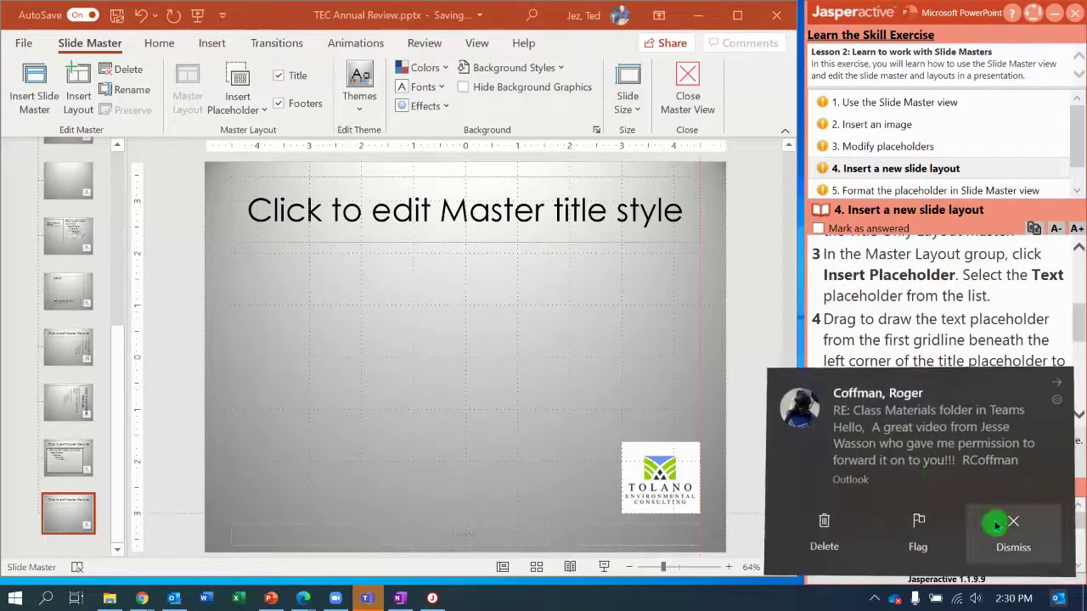
Step: Draw a Text placeholder from below the title to the gridline left of the logo
{"action": "left_click", "coordinate": [1013, 522]}
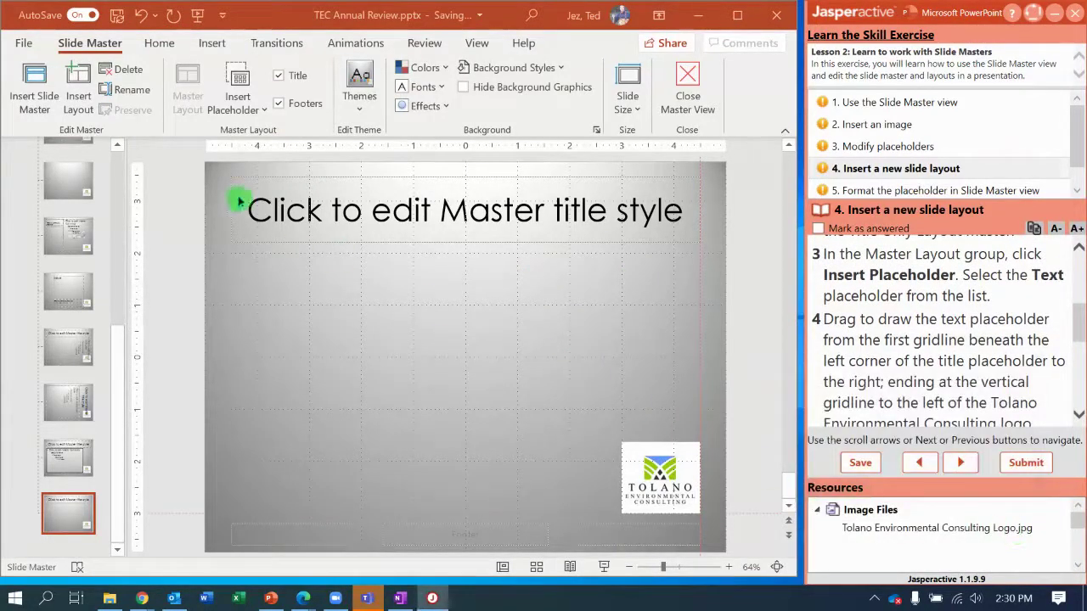
{"action": "left_click", "coordinate": [254, 111]}
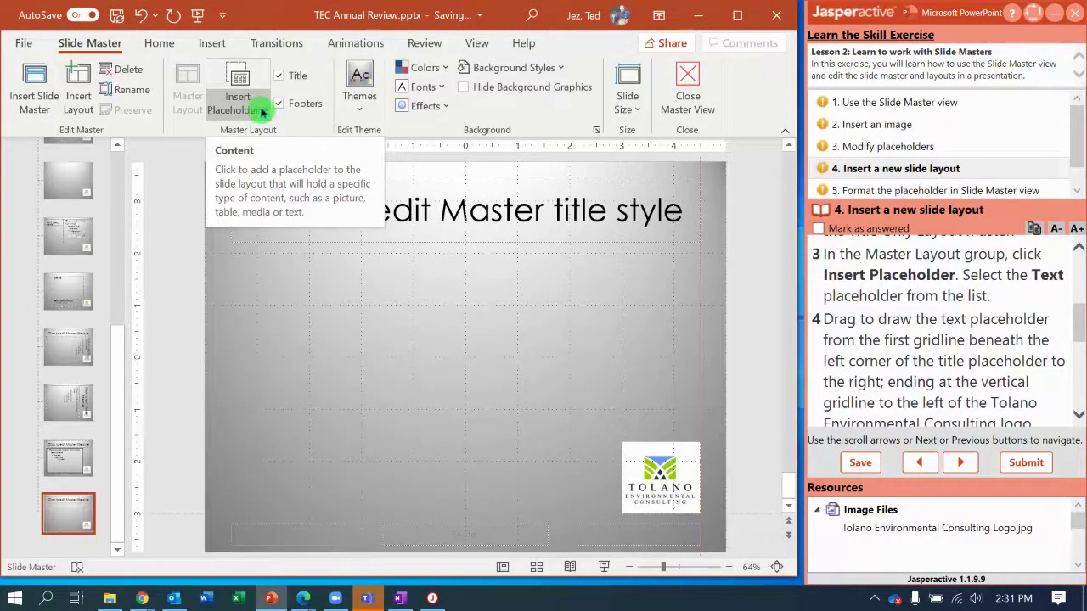
{"action": "left_click", "coordinate": [260, 110]}
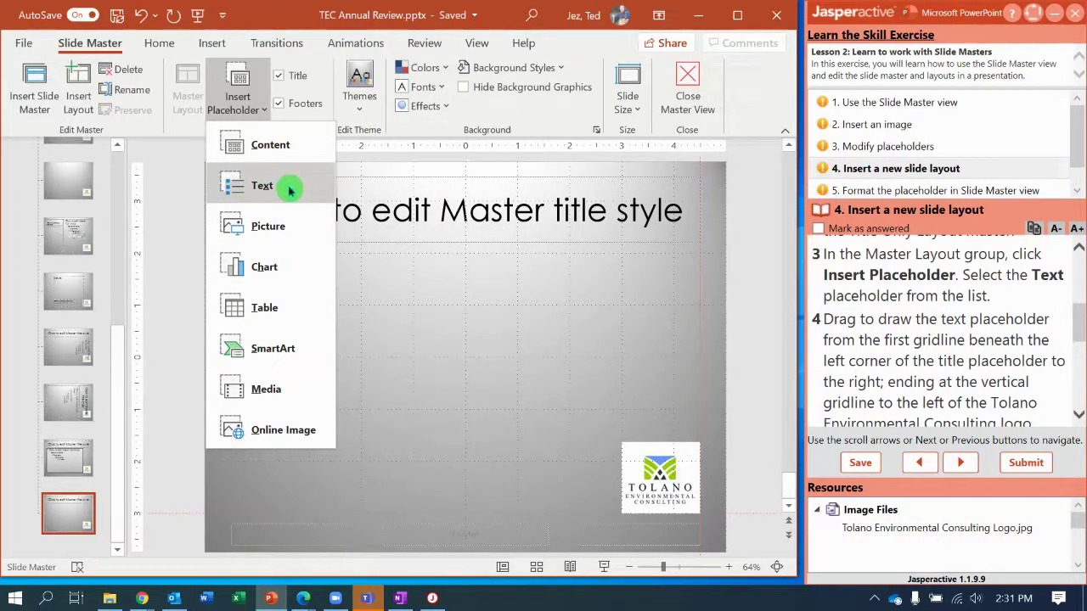
{"action": "left_click", "coordinate": [289, 188]}
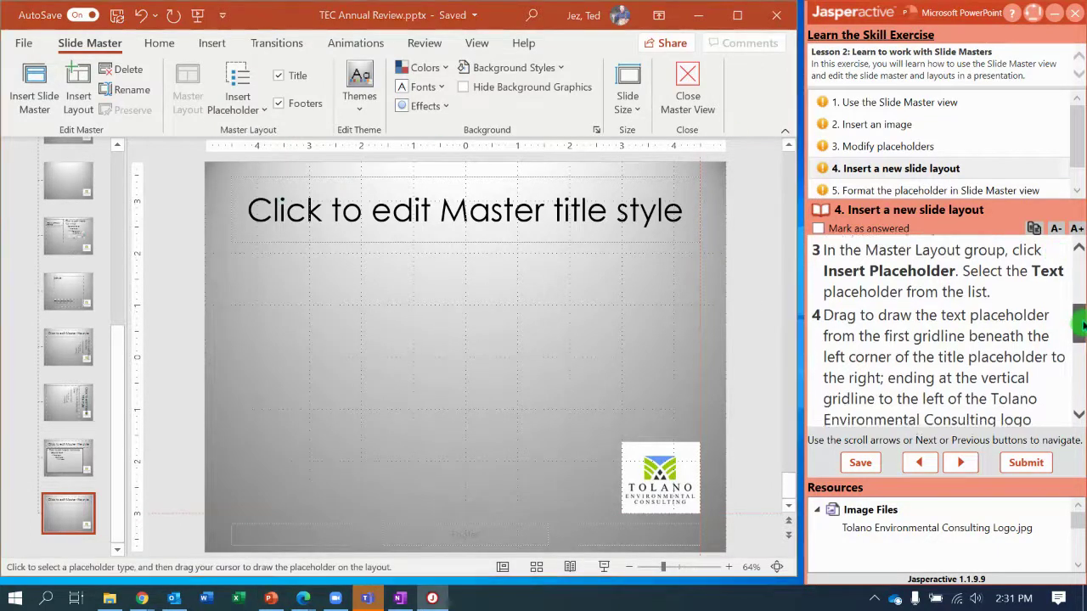
{"action": "left_click_drag", "start_coordinate": [1080, 319], "coordinate": [1081, 351]}
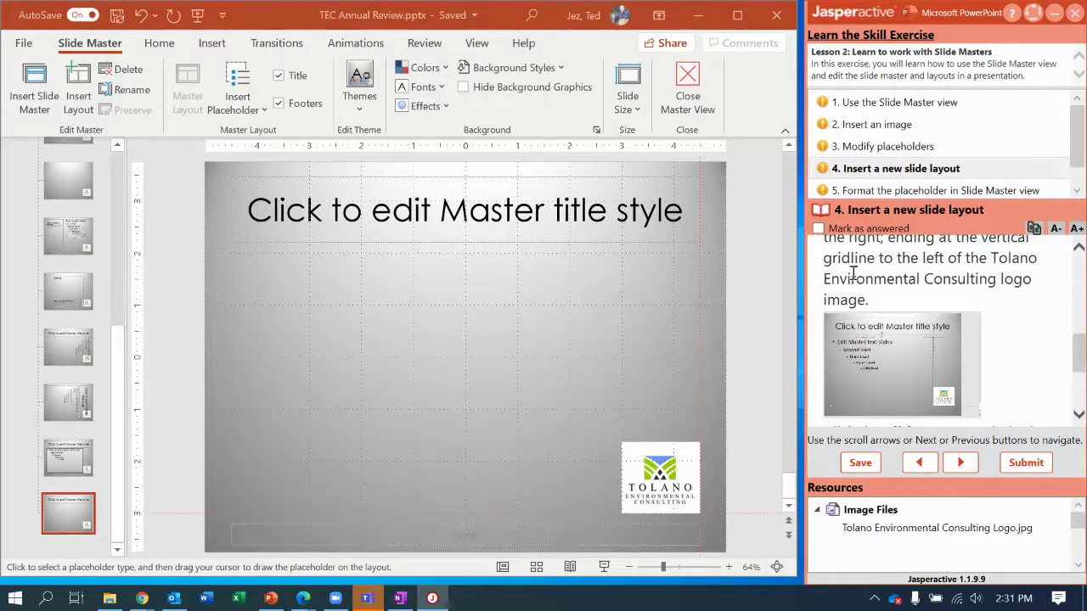
{"action": "left_click", "coordinate": [256, 251]}
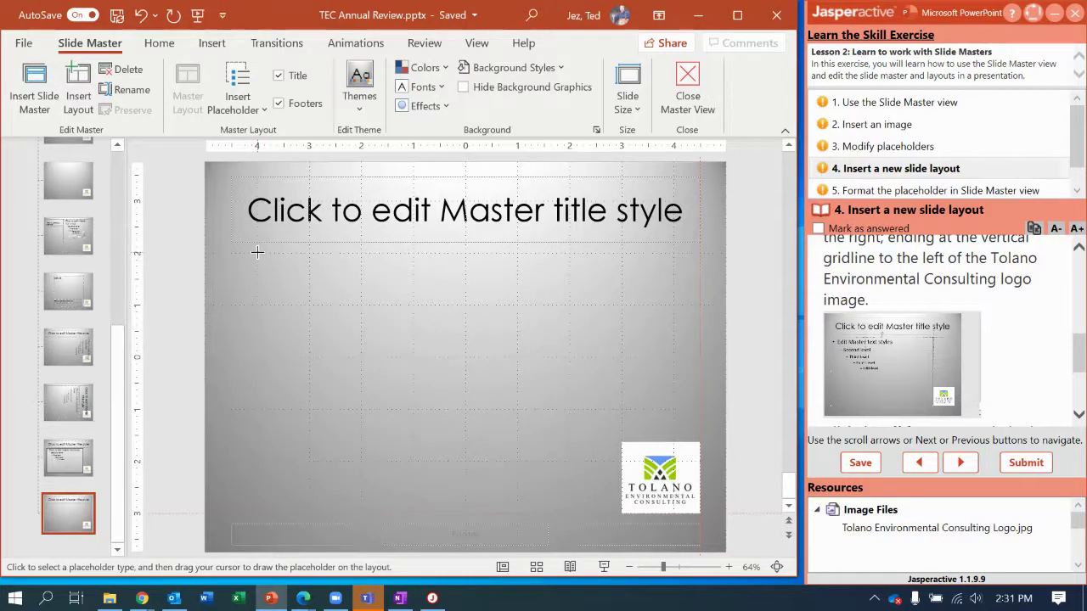
{"action": "left_click_drag", "start_coordinate": [258, 252], "coordinate": [620, 513]}
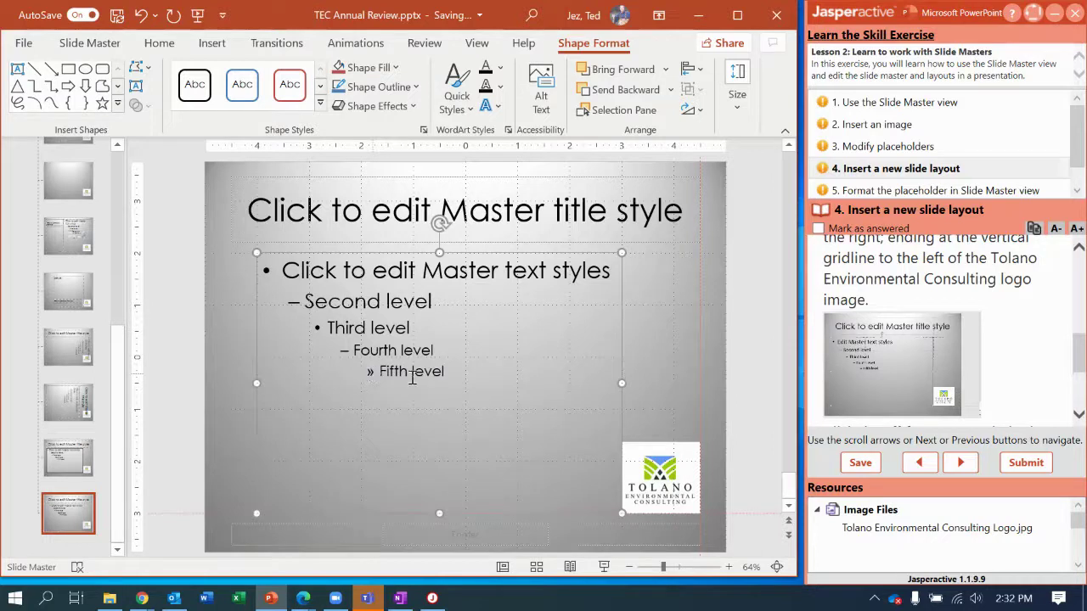
{"action": "left_click", "coordinate": [503, 400]}
{"action": "left_click", "coordinate": [1080, 368]}
{"action": "left_click_drag", "start_coordinate": [1080, 368], "coordinate": [1080, 398]}
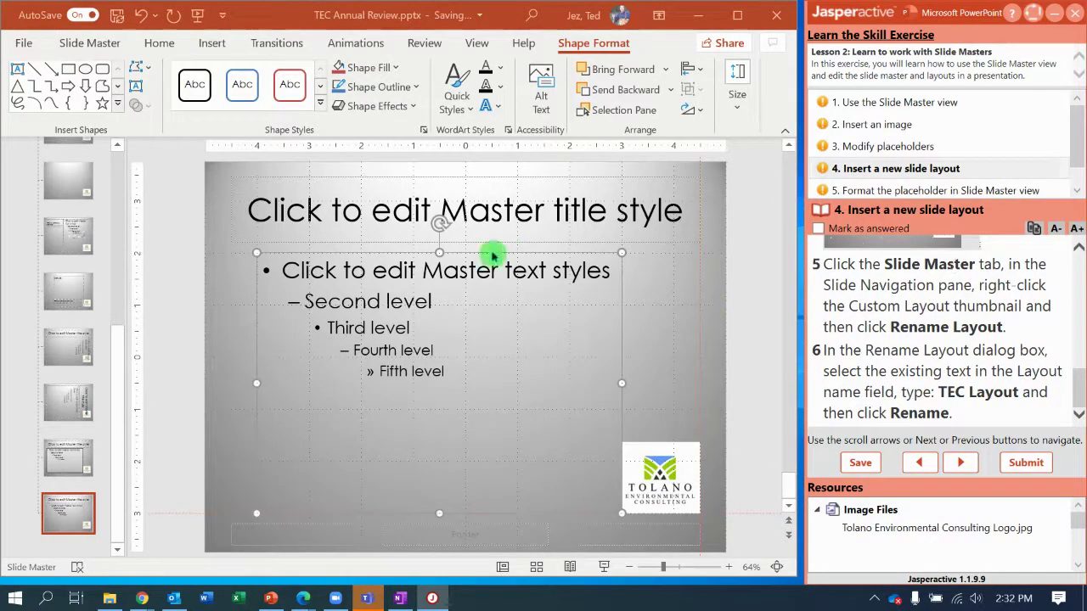
Step: Rename the new custom layout to 'TEC Layout'
{"action": "left_click", "coordinate": [102, 43]}
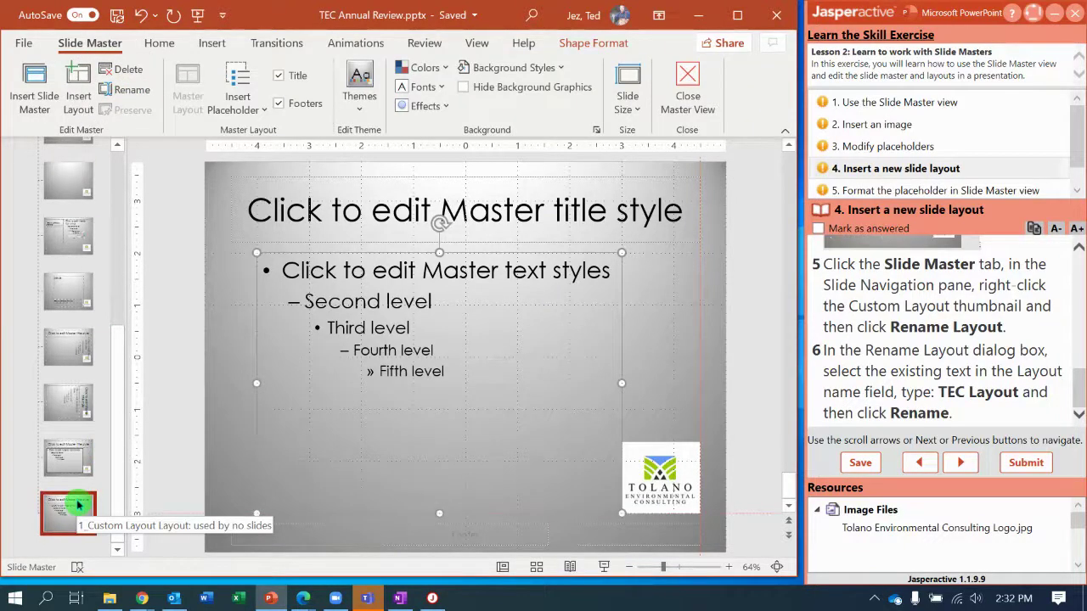
{"action": "right_click", "coordinate": [78, 506]}
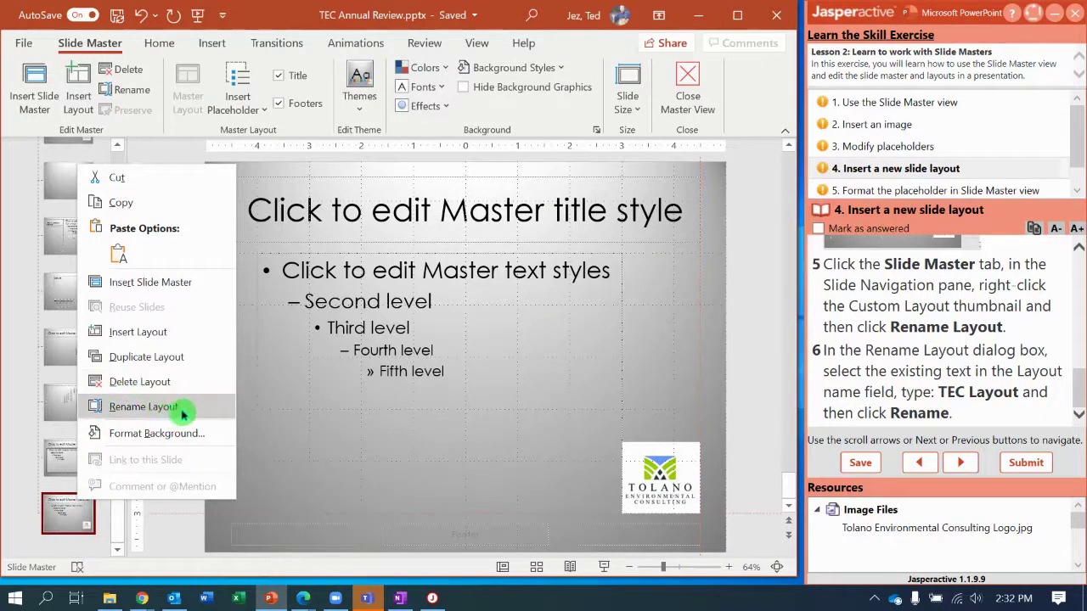
{"action": "left_click", "coordinate": [136, 94]}
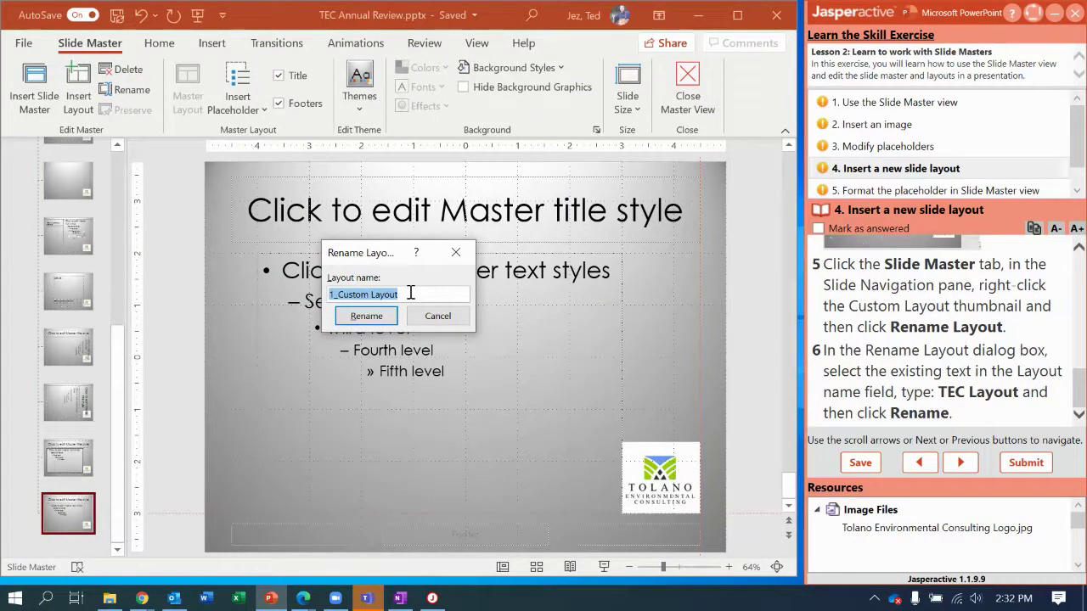
{"action": "type", "text": "TE"}
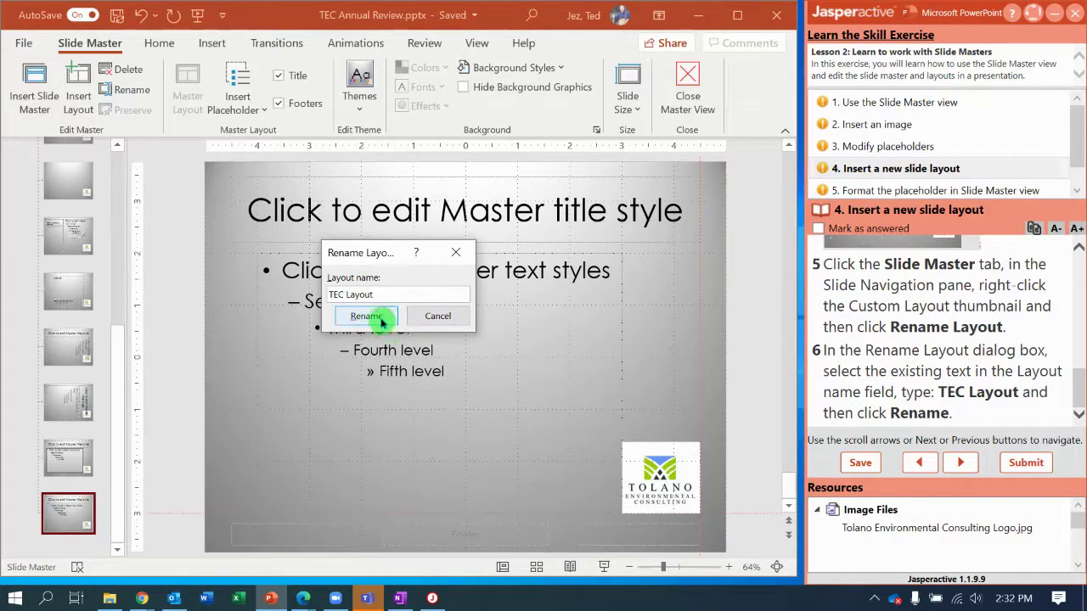
{"action": "left_click", "coordinate": [379, 319]}
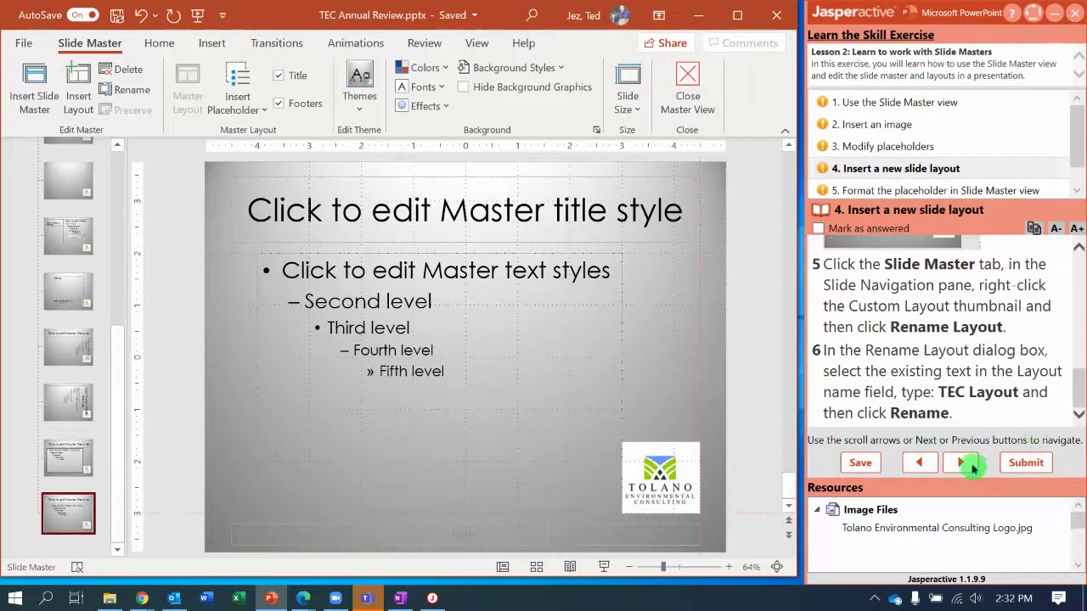
Step: Advance the exercise and select the whole text placeholder on TEC Layout
{"action": "left_click", "coordinate": [968, 465]}
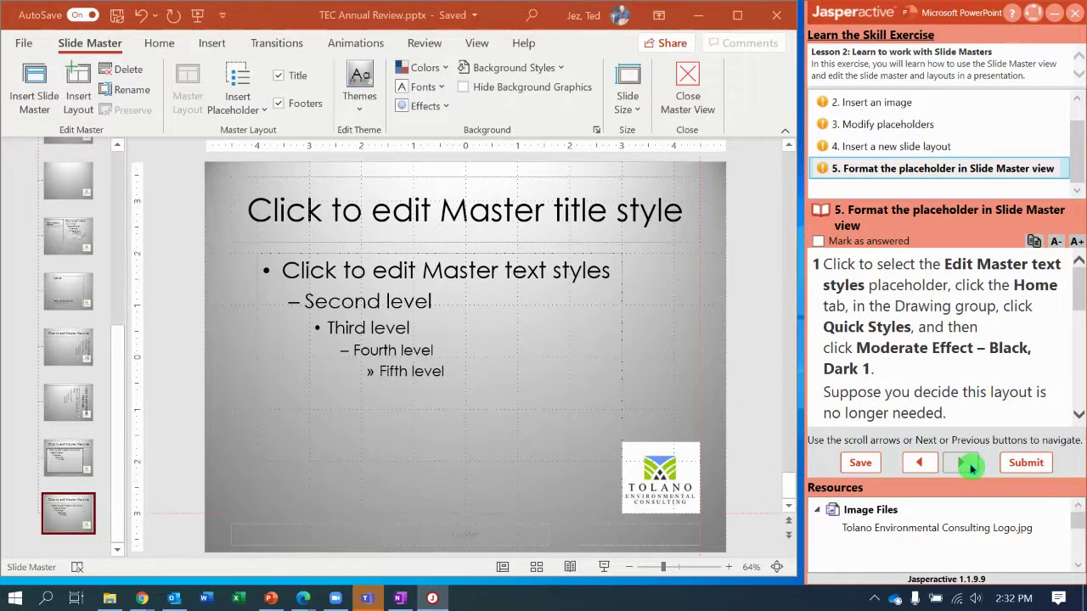
{"action": "left_click", "coordinate": [660, 288]}
{"action": "left_click", "coordinate": [547, 251]}
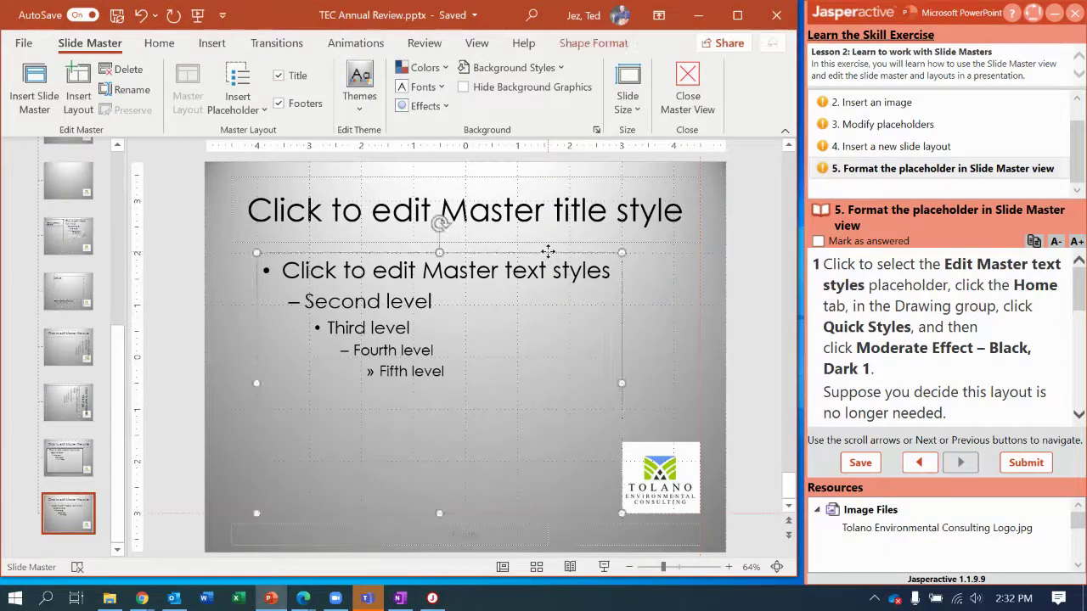
{"action": "left_click", "coordinate": [385, 253]}
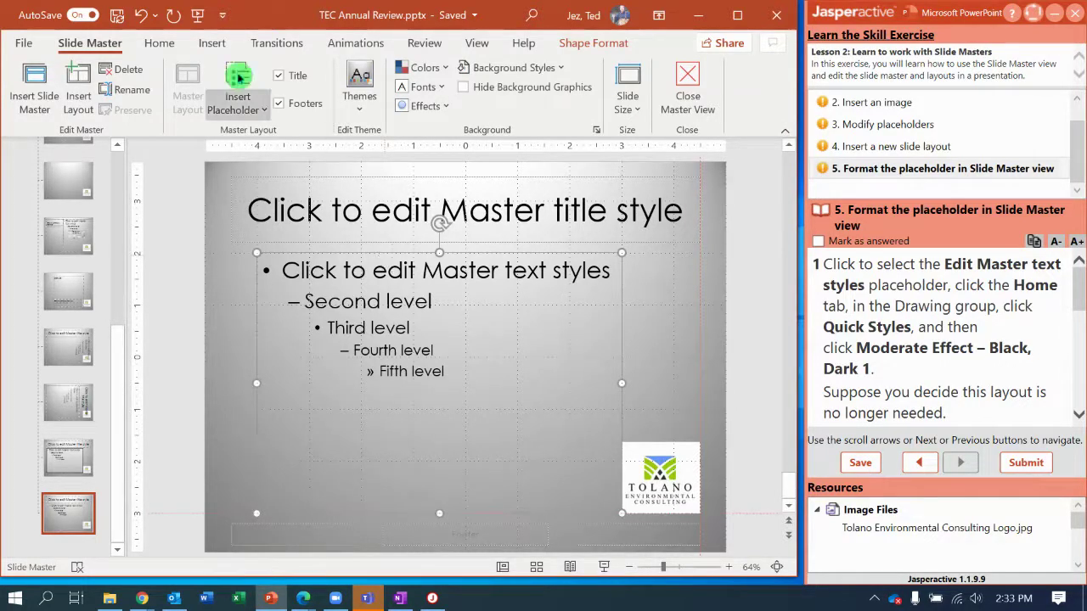
Step: Apply the Moderate Effect – Black, Dark 1 quick style to the text placeholder
{"action": "left_click", "coordinate": [158, 45]}
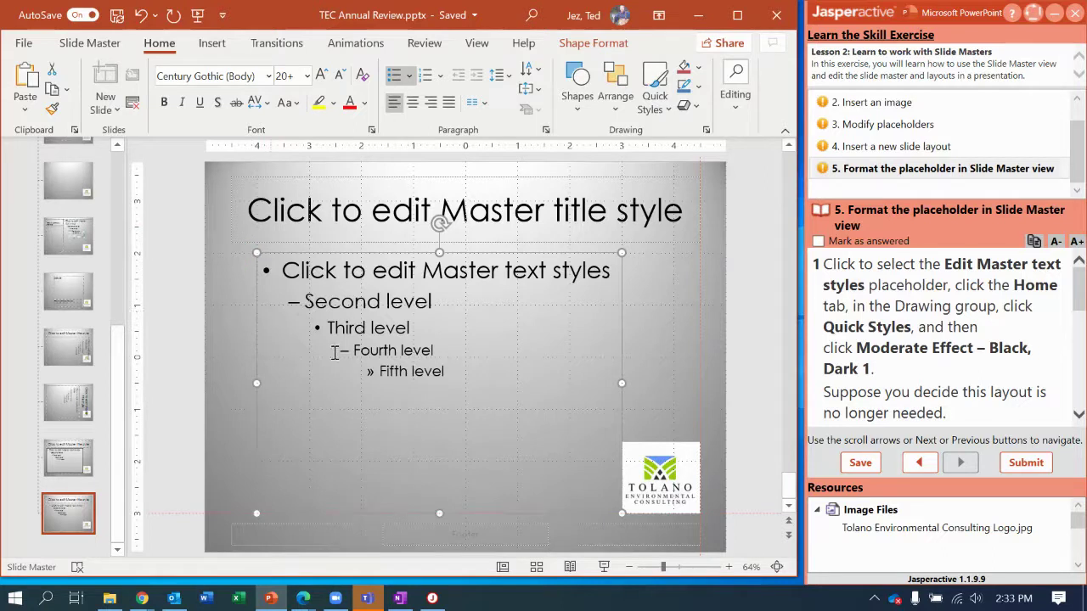
{"action": "left_click", "coordinate": [456, 401]}
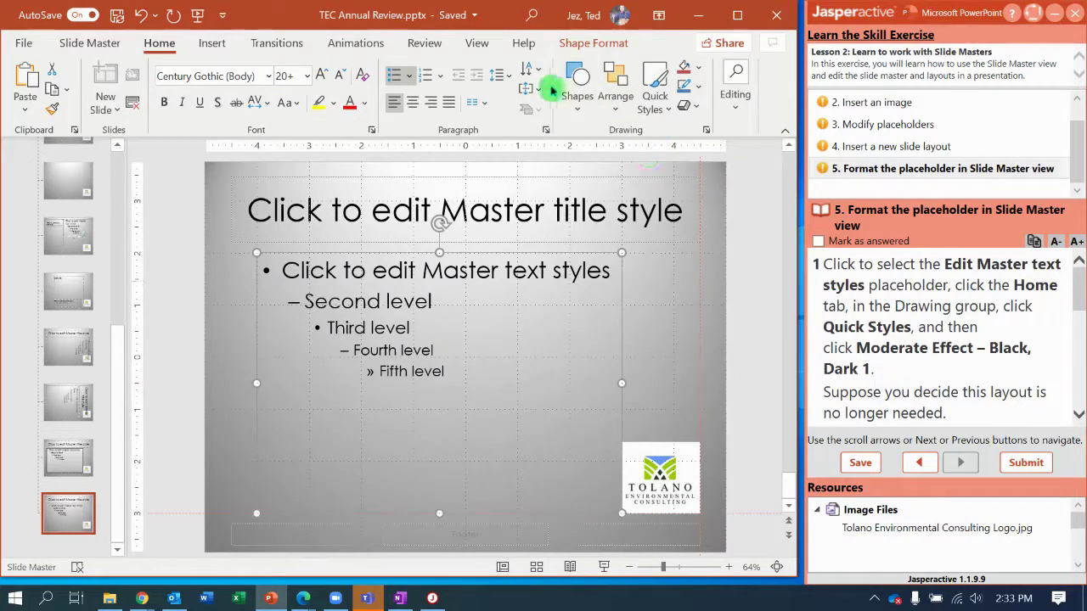
{"action": "left_click", "coordinate": [667, 110]}
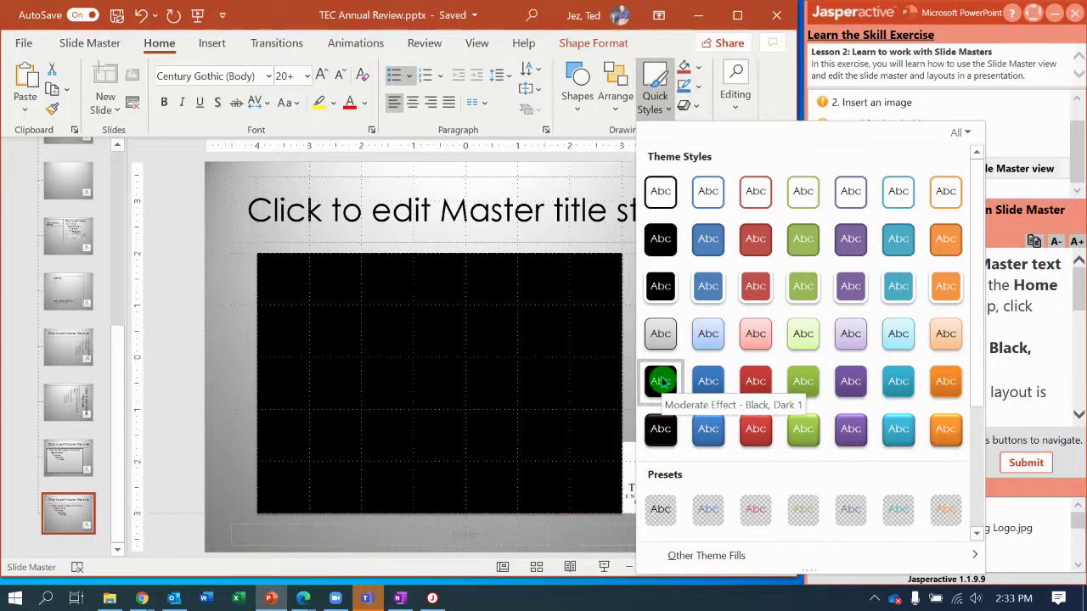
{"action": "left_click", "coordinate": [660, 381]}
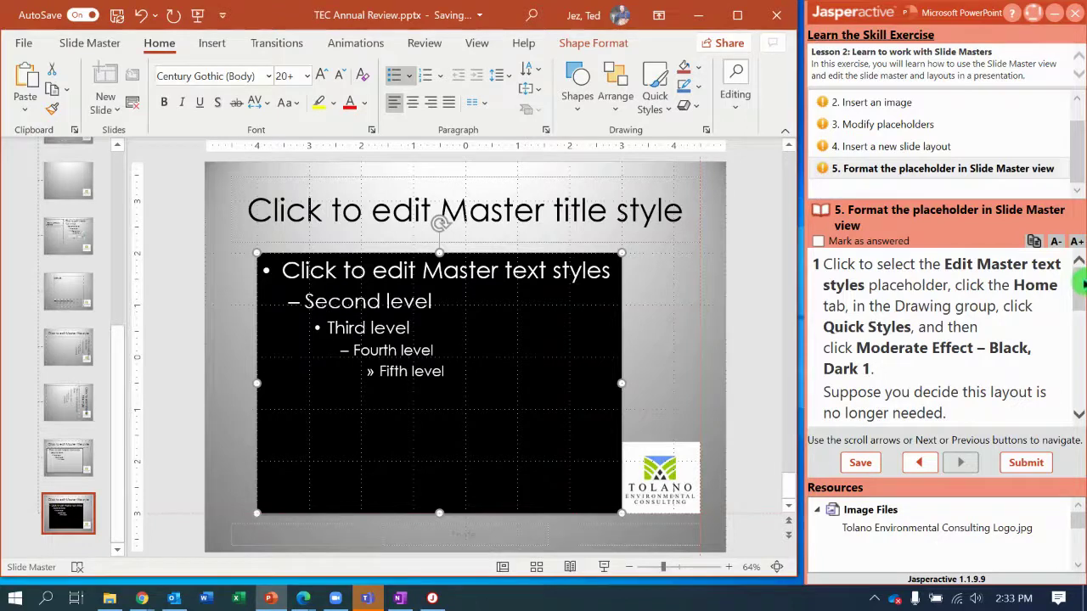
{"action": "left_click", "coordinate": [1080, 287]}
{"action": "left_click_drag", "start_coordinate": [1080, 287], "coordinate": [1081, 308]}
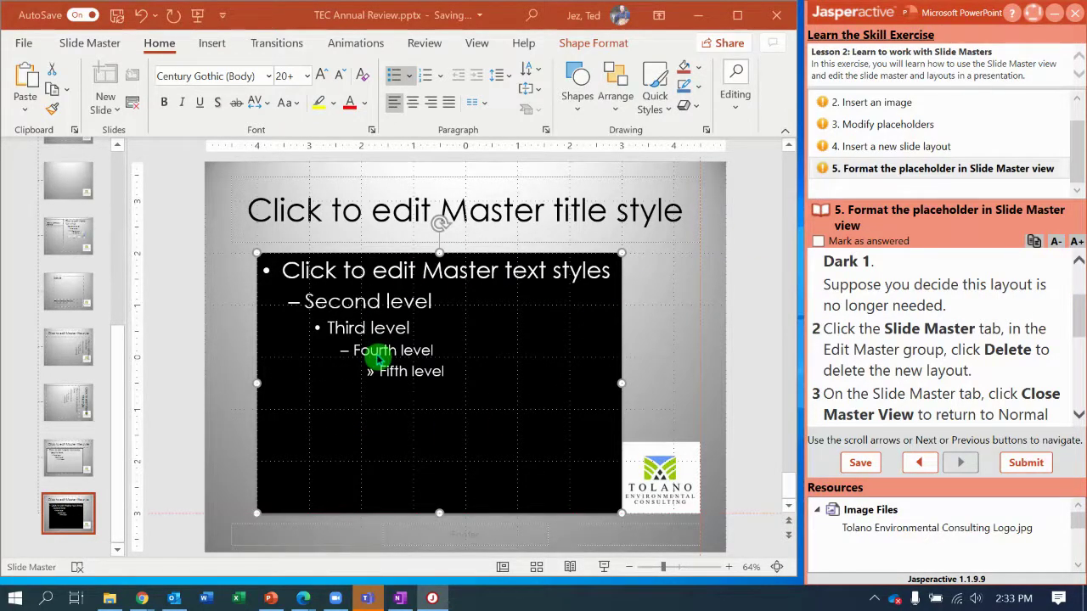
Step: Delete TEC Layout, the layout with the black placeholder, from the slide master
{"action": "left_click", "coordinate": [244, 308]}
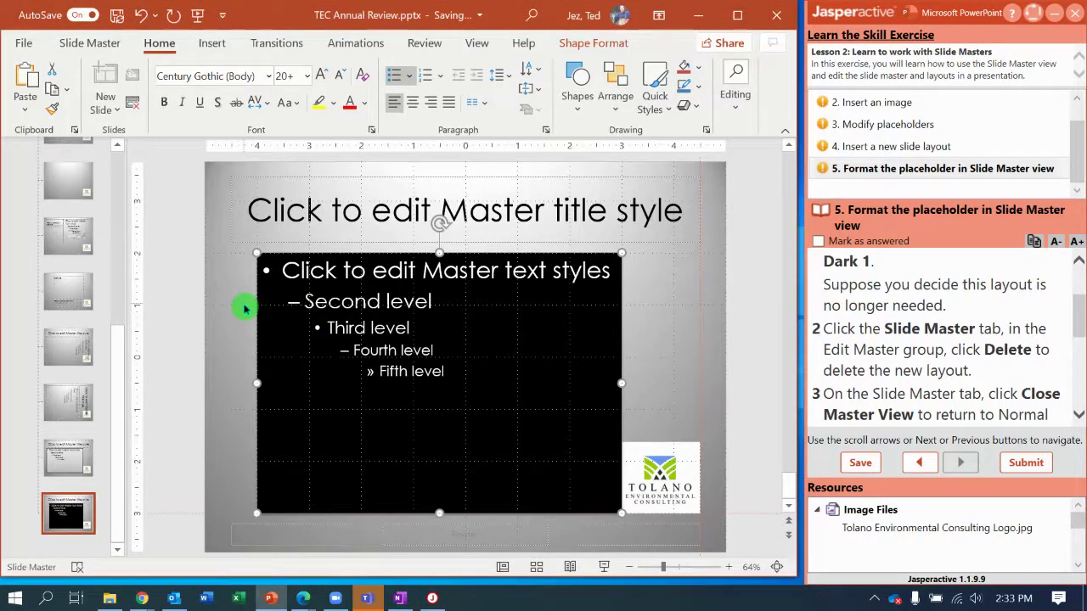
{"action": "left_click", "coordinate": [103, 46]}
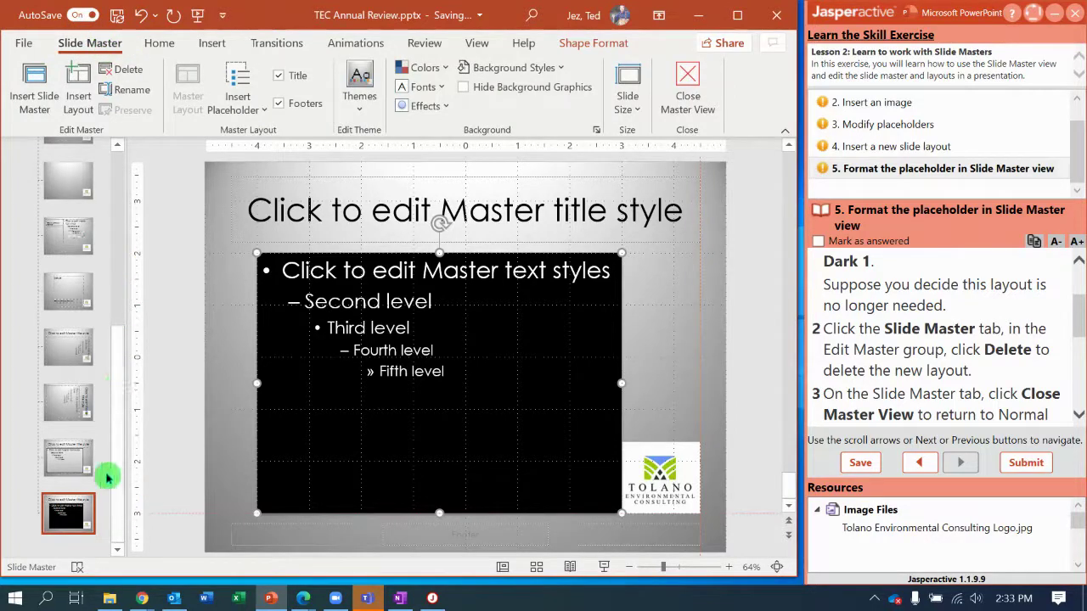
{"action": "left_click", "coordinate": [68, 517]}
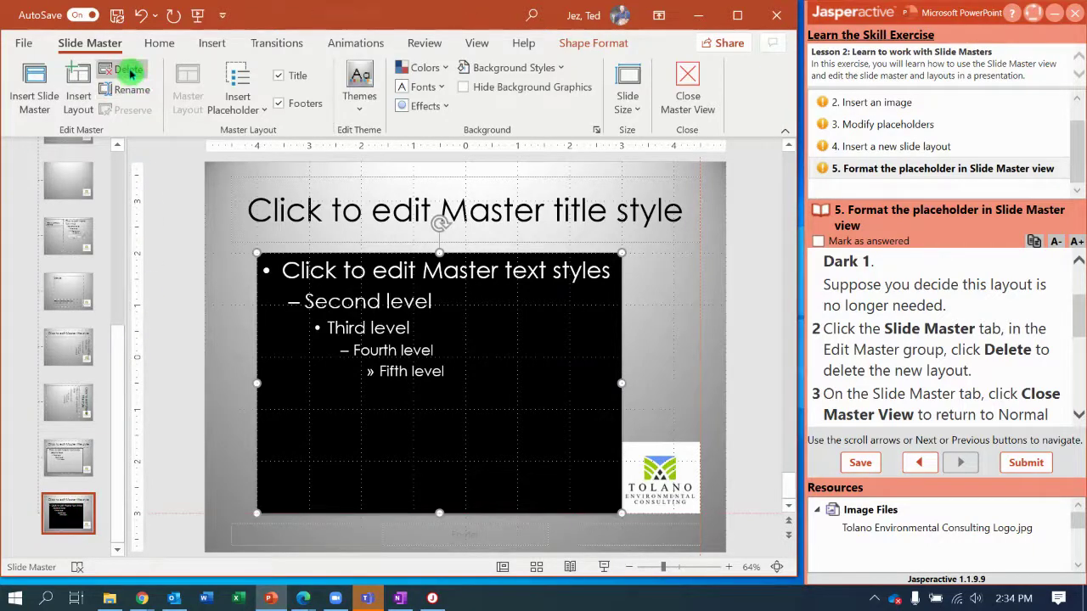
{"action": "right_click", "coordinate": [67, 508]}
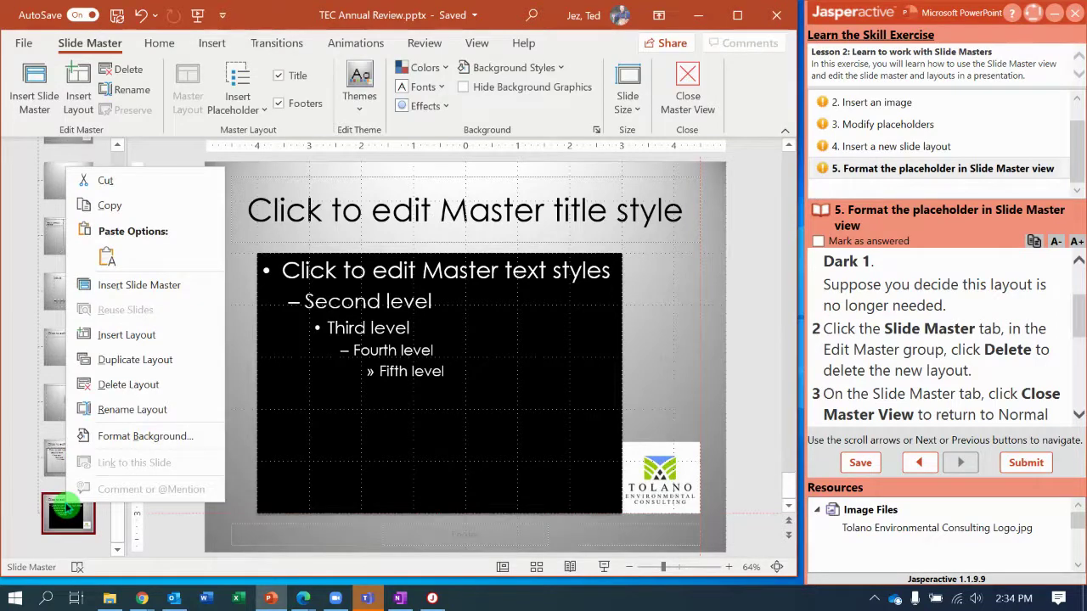
{"action": "left_click", "coordinate": [157, 384]}
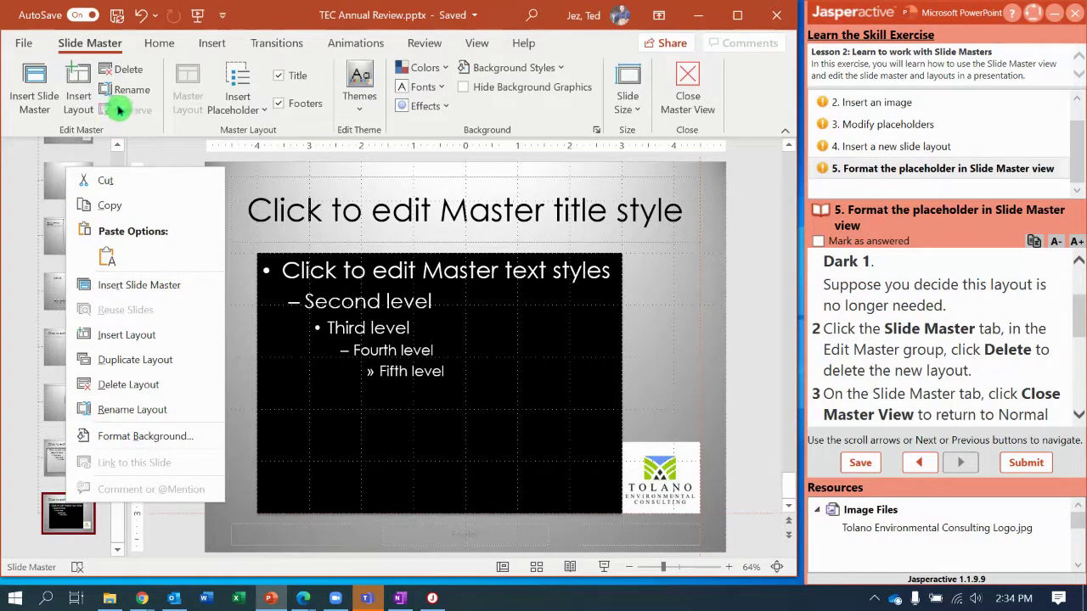
{"action": "left_click", "coordinate": [129, 71]}
{"action": "left_click", "coordinate": [133, 72]}
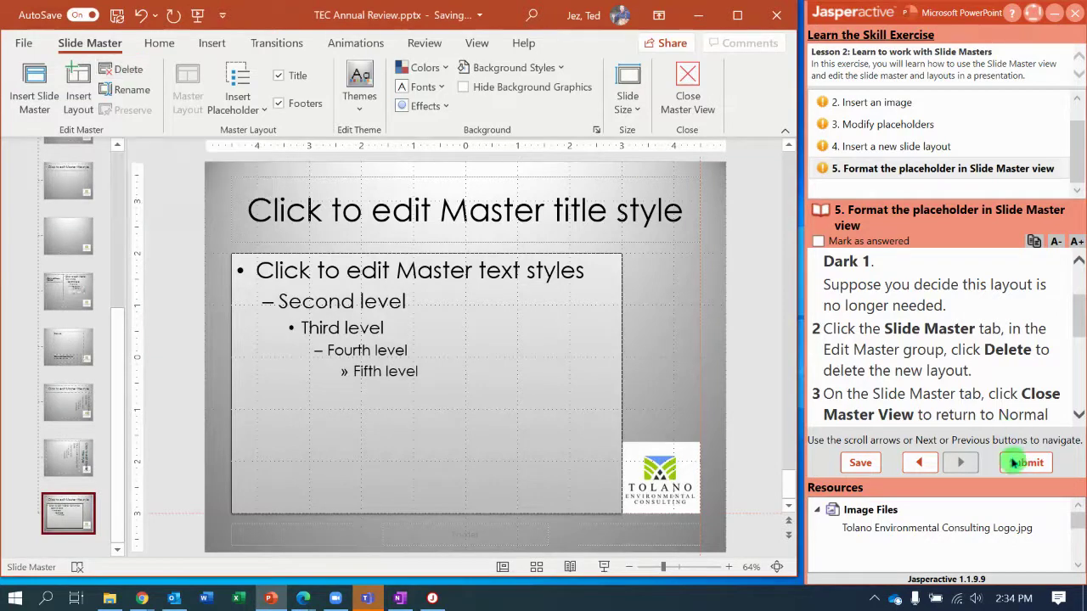
{"action": "left_click", "coordinate": [681, 100]}
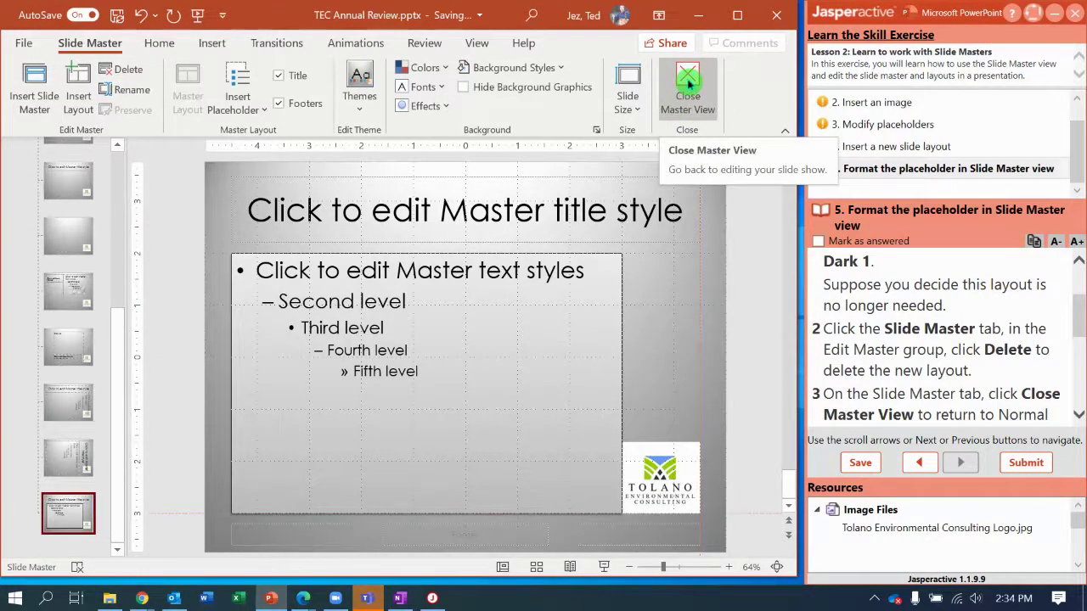
Step: Close Master View and scroll down through the slides in Normal view
{"action": "left_click", "coordinate": [689, 85]}
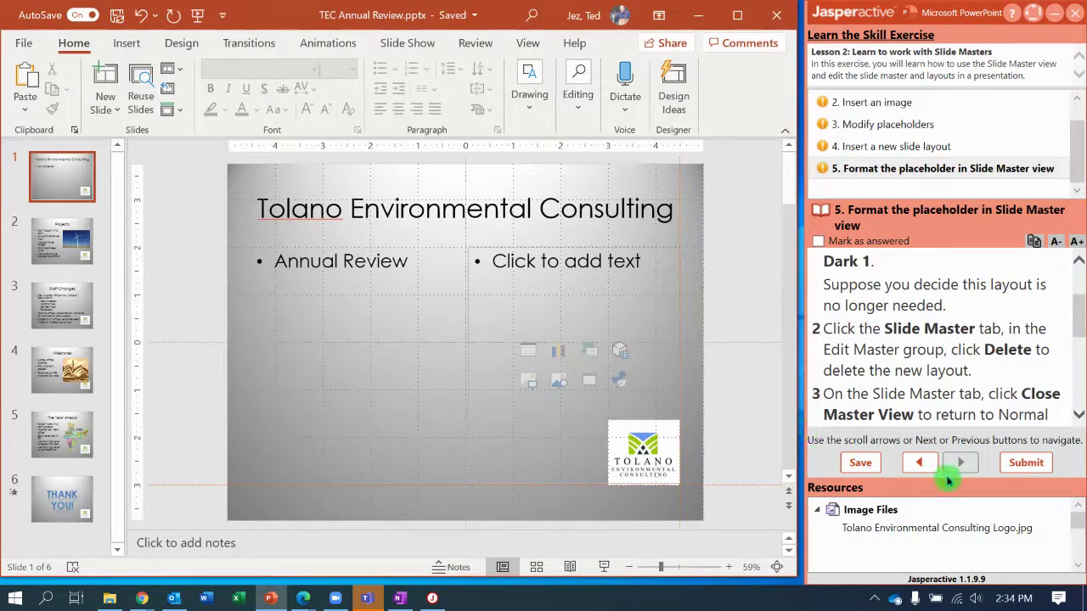
{"action": "left_click", "coordinate": [1078, 416]}
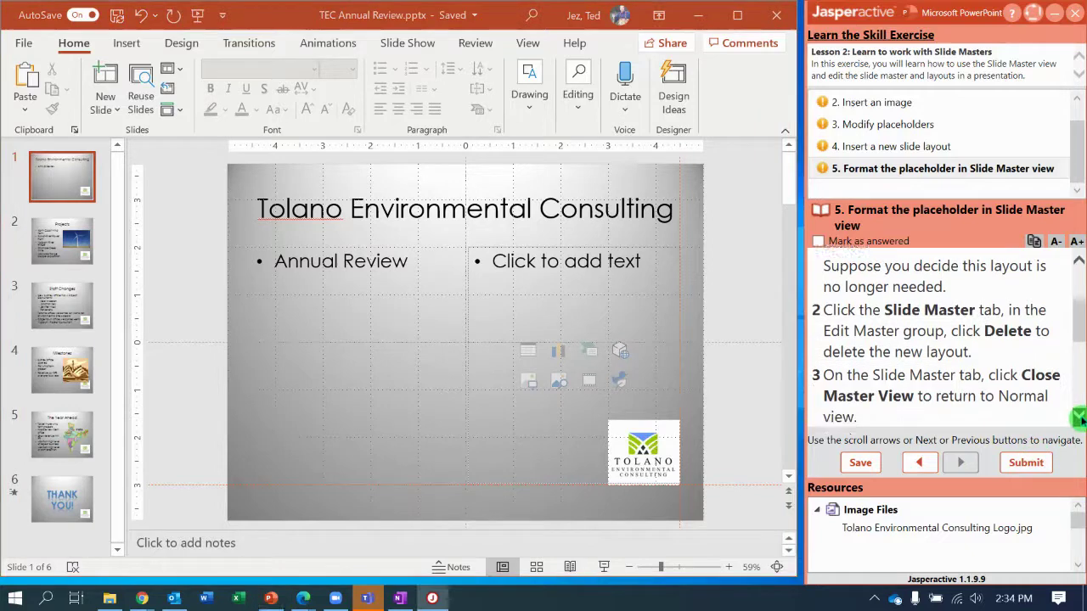
{"action": "scroll", "coordinate": [1079, 416], "scroll_direction": "down", "scroll_amount": 3}
{"action": "scroll", "coordinate": [1080, 416], "scroll_direction": "down", "scroll_amount": 2}
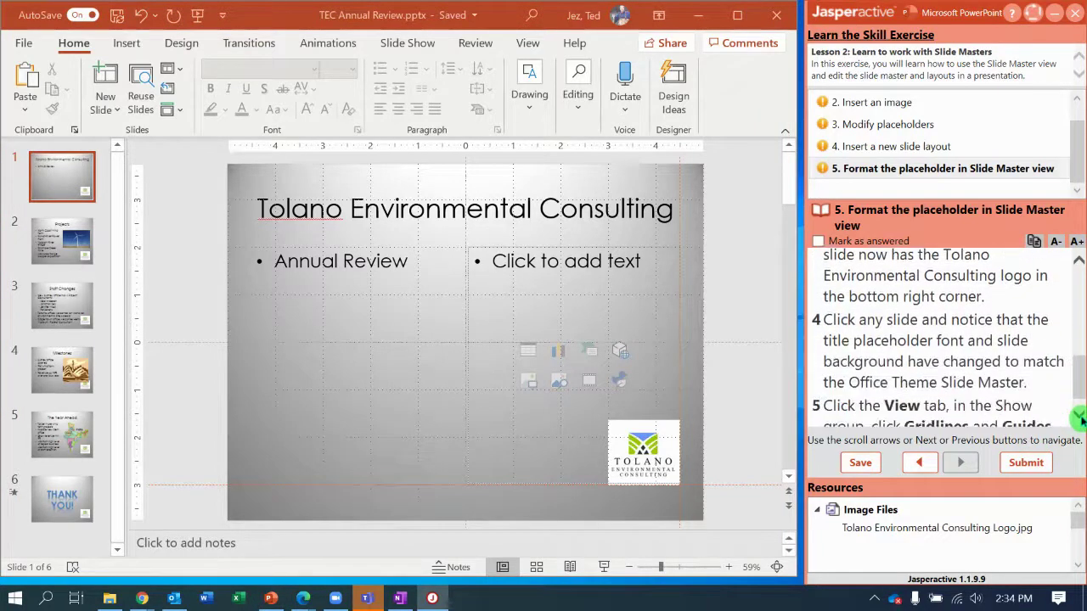
{"action": "scroll", "coordinate": [1080, 416], "scroll_direction": "down", "scroll_amount": 1}
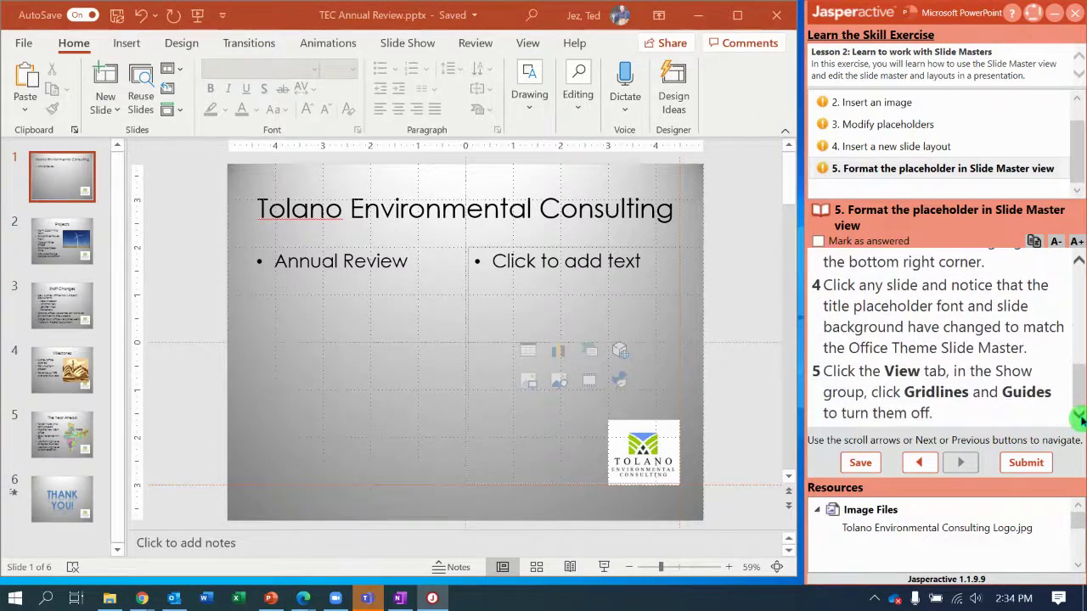
Step: Review slide 5, Milestones, Staff Changes and Projects slides, ending on the Projects slide
{"action": "left_click", "coordinate": [80, 440]}
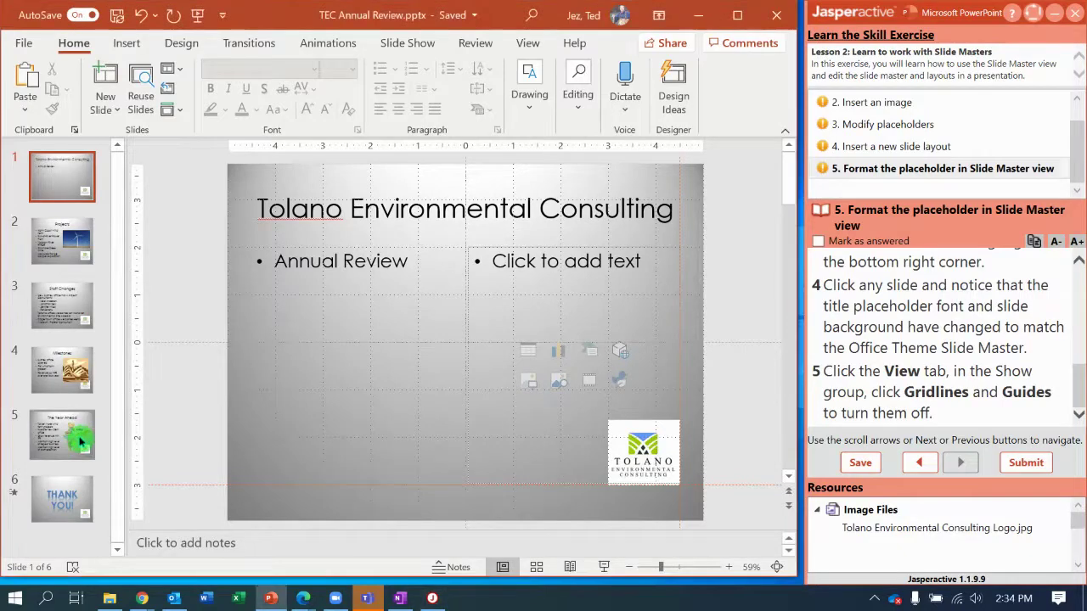
{"action": "left_click", "coordinate": [59, 370]}
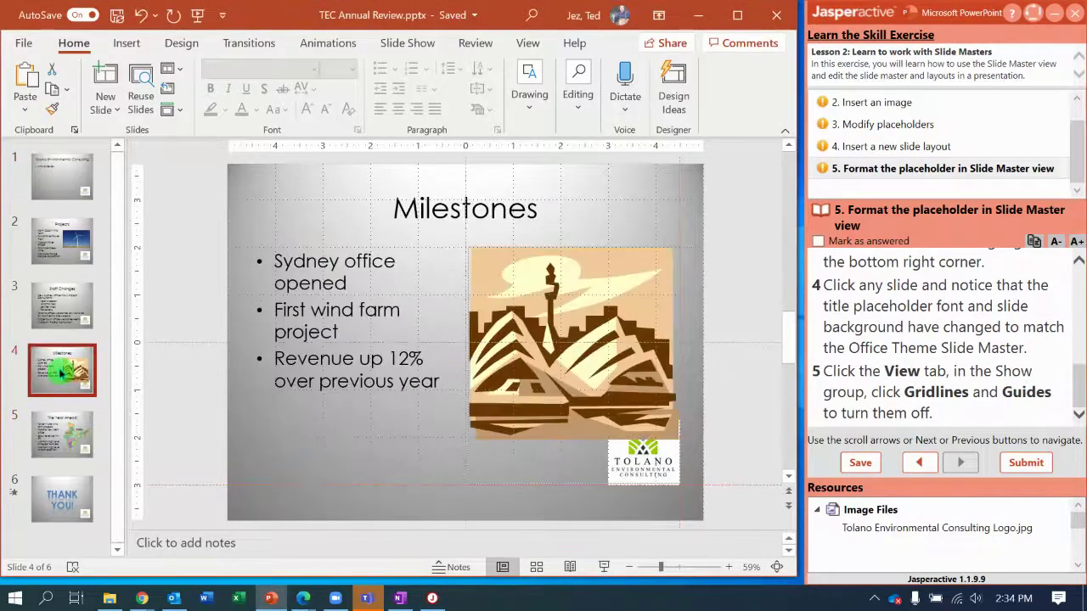
{"action": "left_click", "coordinate": [57, 316]}
{"action": "left_click", "coordinate": [59, 257]}
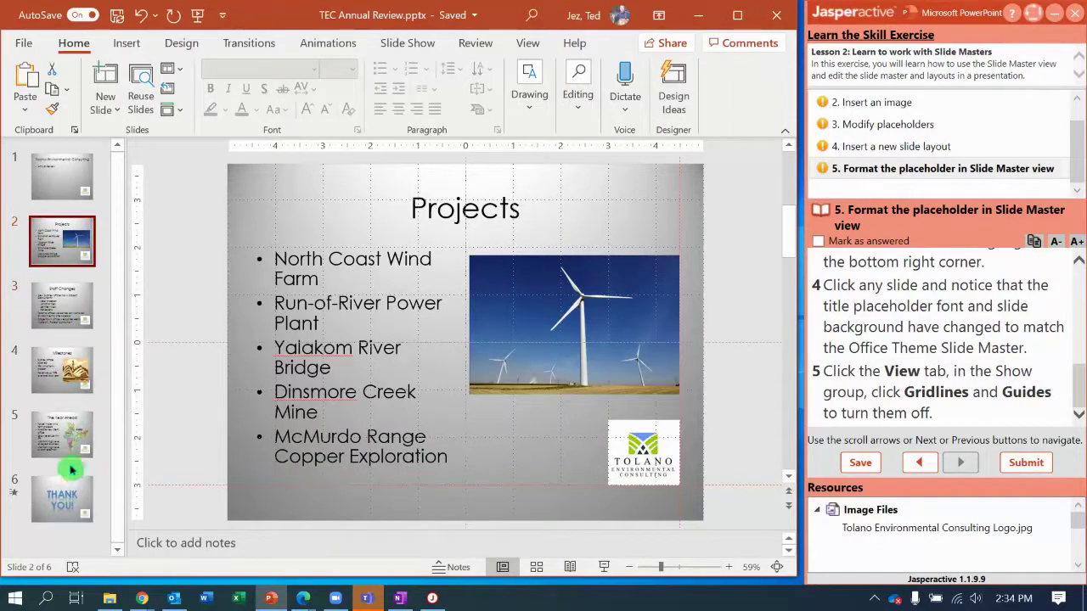
{"action": "left_click", "coordinate": [67, 370]}
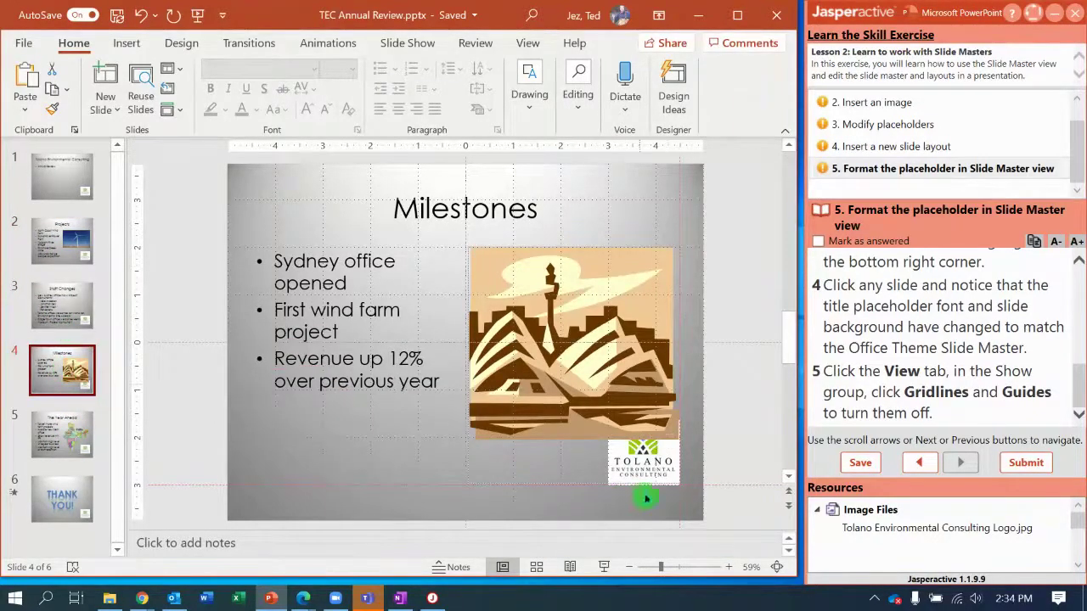
{"action": "left_click", "coordinate": [75, 304]}
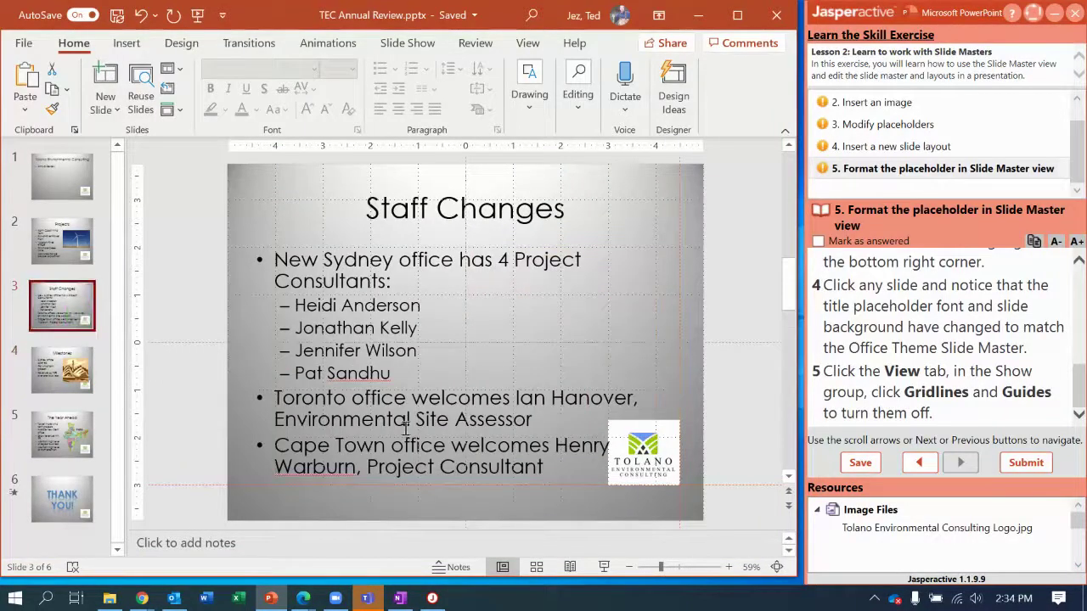
{"action": "left_click", "coordinate": [69, 238]}
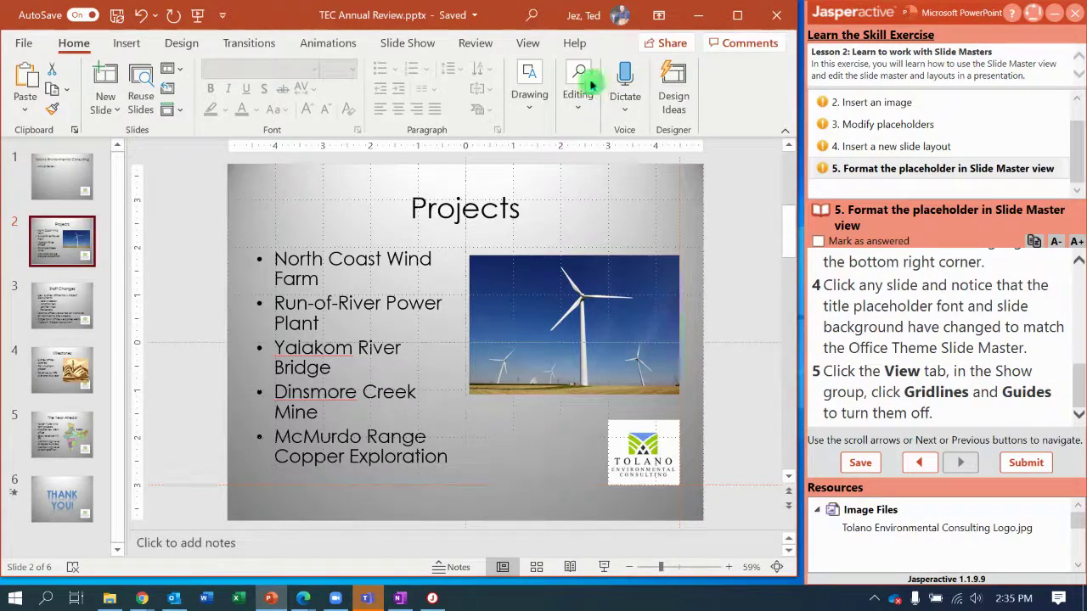
Step: Hide the gridlines on the Projects slide and submit the exercise in Jasperactive
{"action": "left_click", "coordinate": [528, 41]}
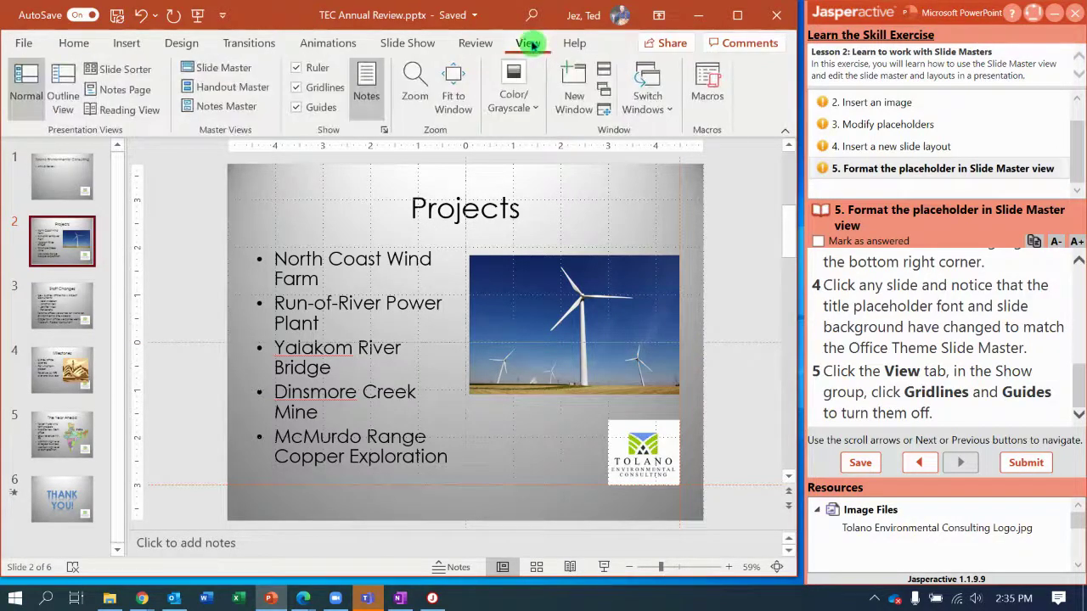
{"action": "left_click", "coordinate": [299, 88]}
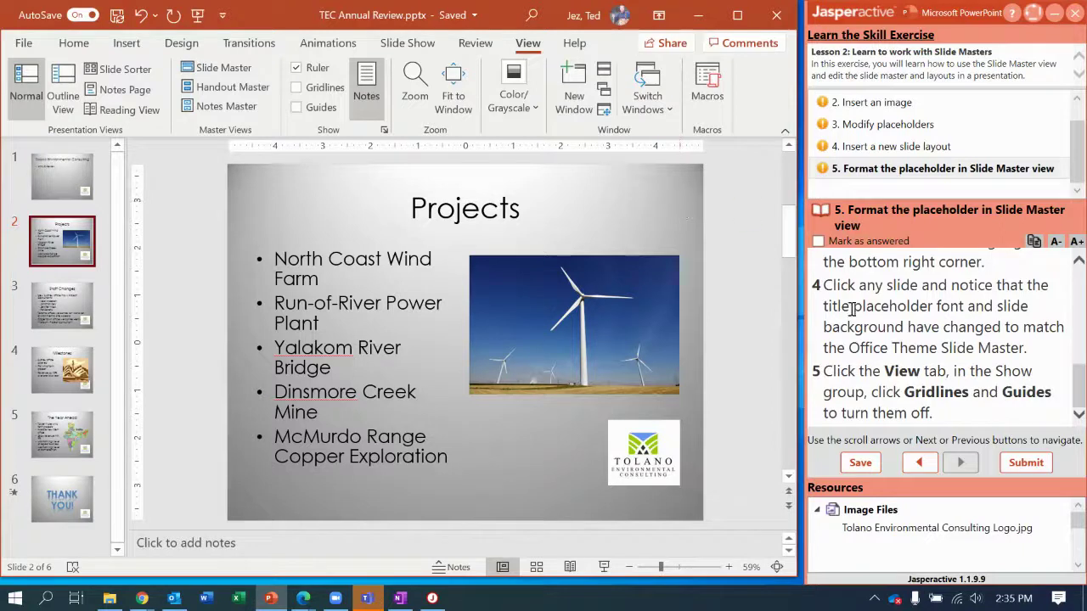
{"action": "left_click", "coordinate": [1027, 465]}
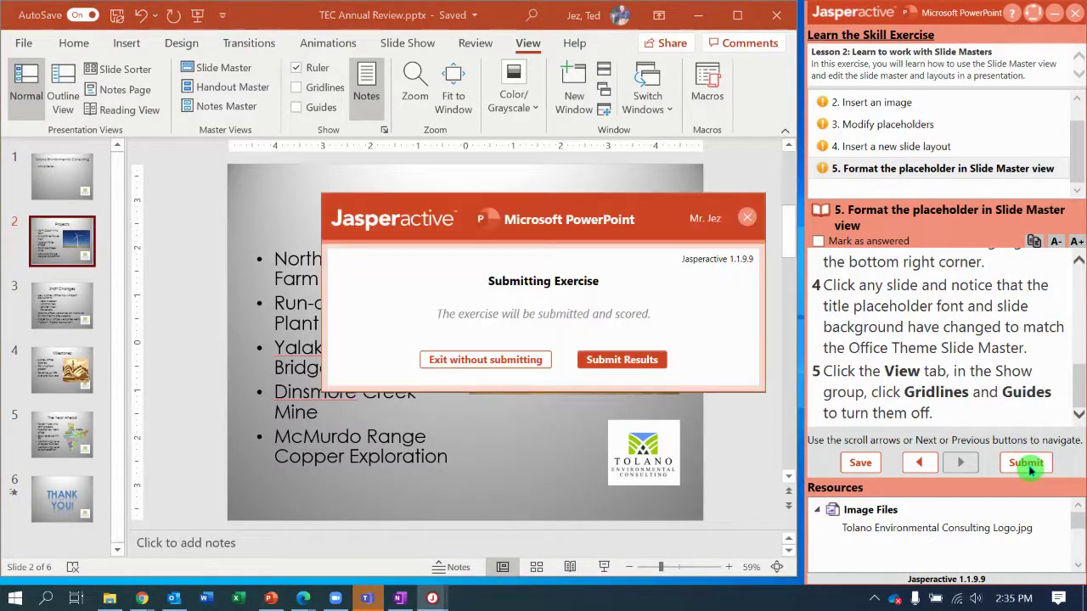
Step: Confirm Submit Results so the exercise scores 100.00% with all five tasks correct
{"action": "left_click", "coordinate": [626, 357]}
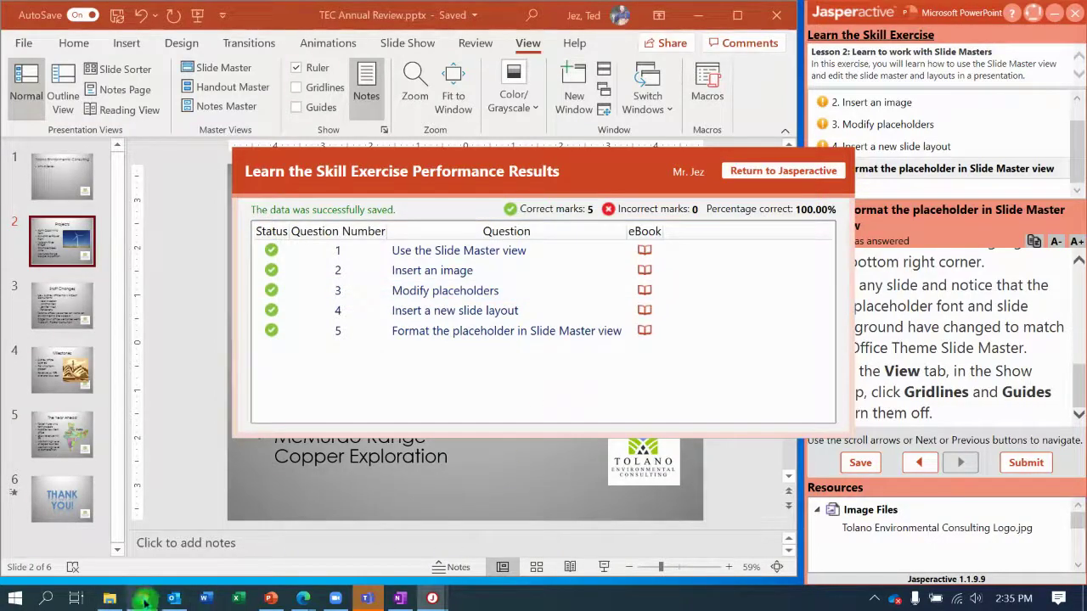
{"action": "mouse_move", "coordinate": [145, 599]}
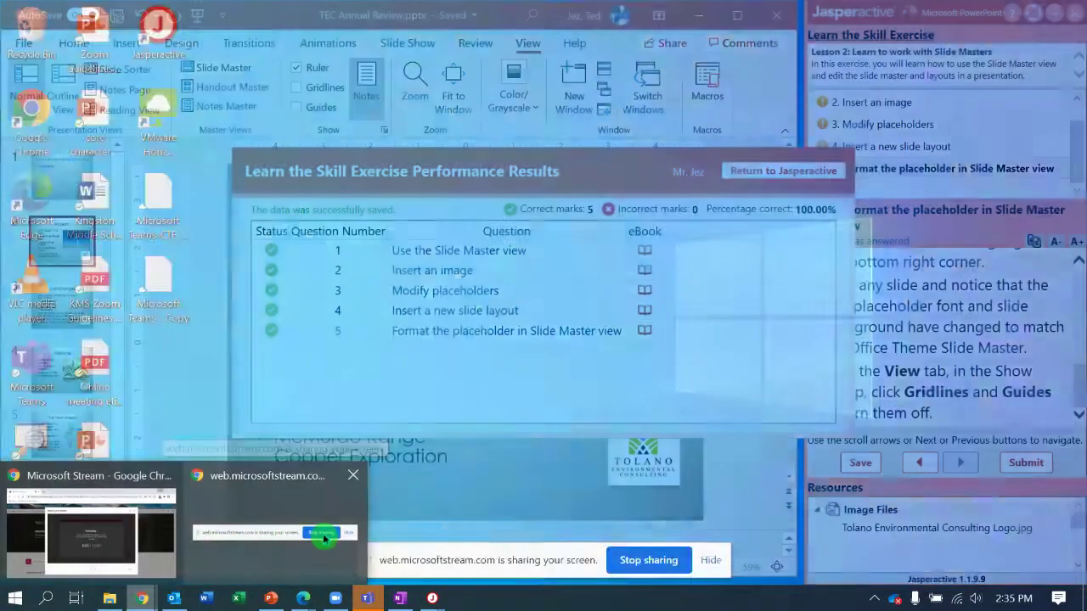